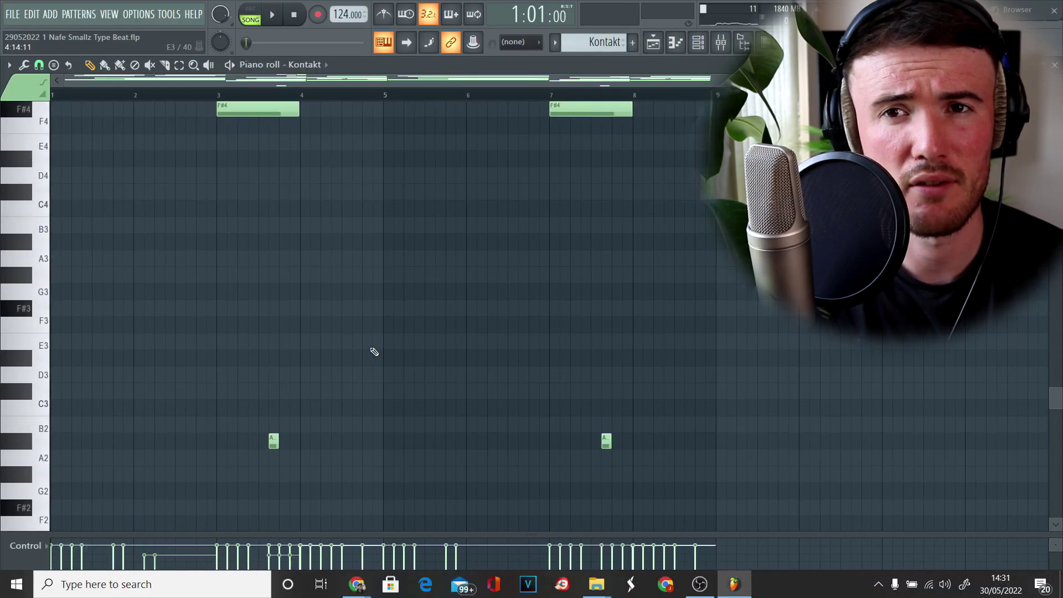
Select the short low A note near bar 3 in the Kontakt piano roll
{"action": "scroll", "coordinate": [194, 511], "scroll_direction": "up", "scroll_amount": 2}
{"action": "left_click_drag", "start_coordinate": [291, 512], "coordinate": [287, 455]}
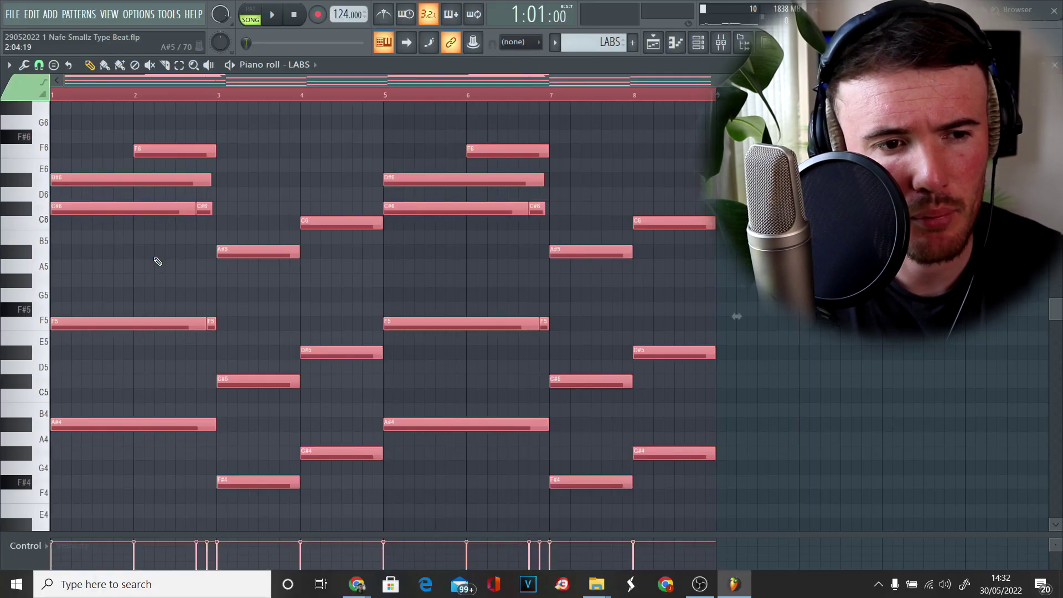
Arpeggiate the selected LABS chords with Alt+A
{"action": "scroll", "coordinate": [181, 148], "scroll_direction": "up", "scroll_amount": 2}
{"action": "key", "text": "alt+a"}
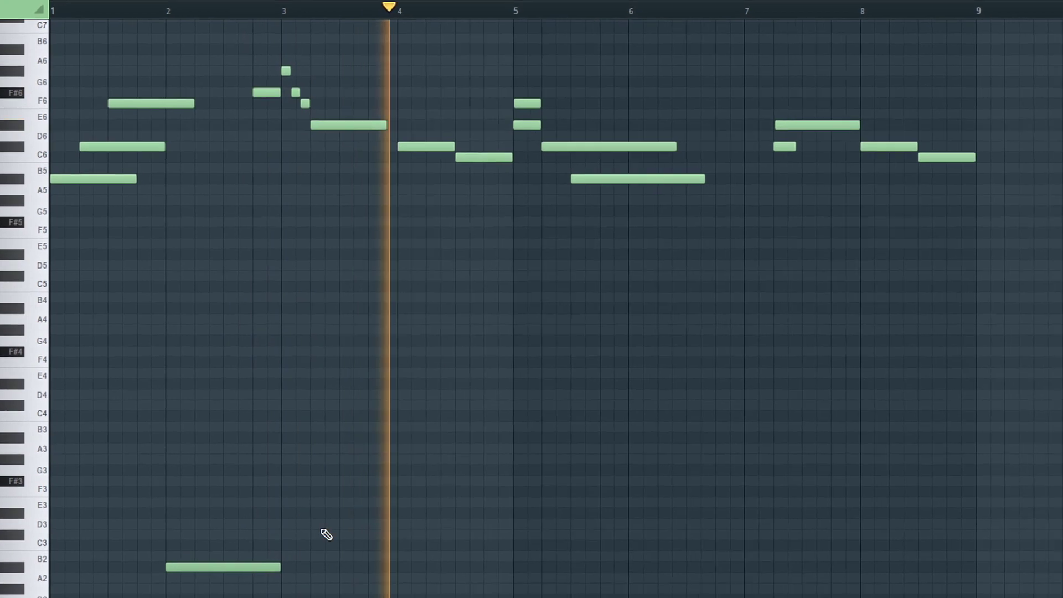
Shorten the low A#2 note in Ethnic elements by a quarter bar
{"action": "left_click", "coordinate": [279, 560]}
{"action": "left_click_drag", "start_coordinate": [227, 581], "coordinate": [200, 582]}
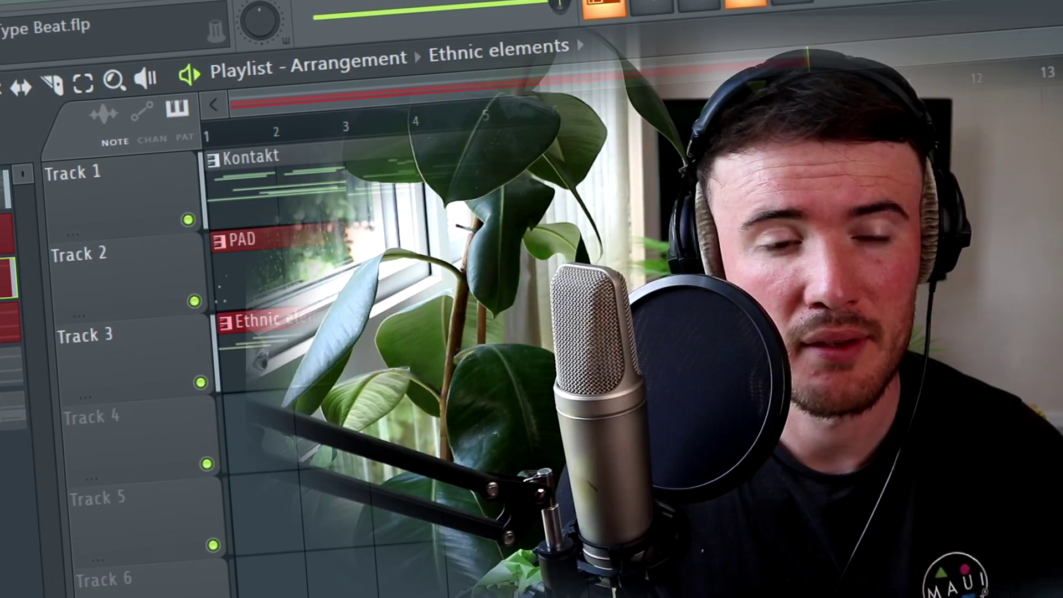
Place the LABS chord clip on Track 4 and start song playback
{"action": "left_click_drag", "start_coordinate": [50, 175], "coordinate": [200, 243]}
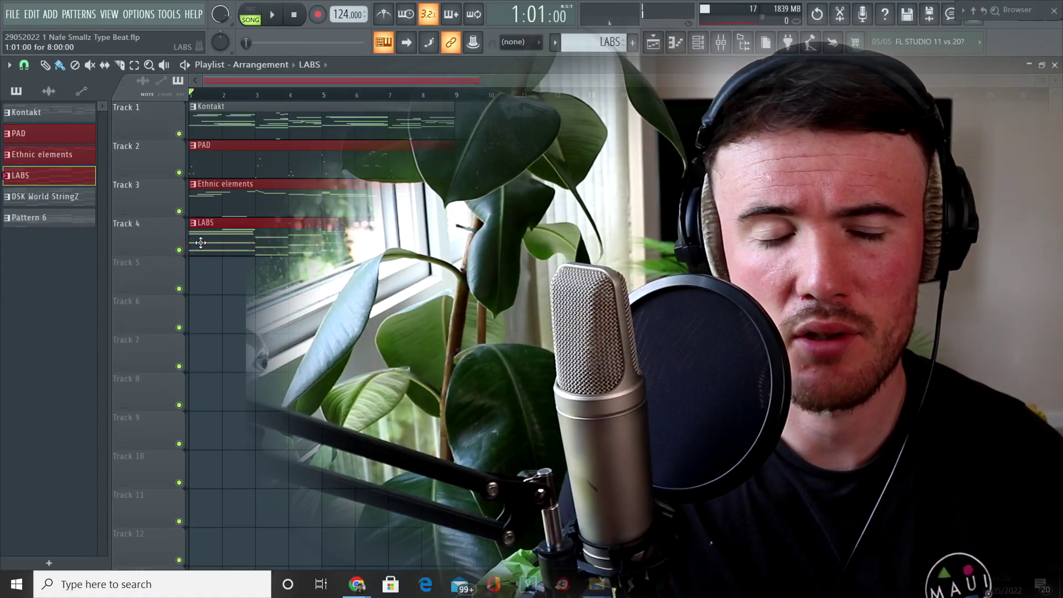
{"action": "key", "text": "space"}
{"action": "left_click", "coordinate": [701, 40]}
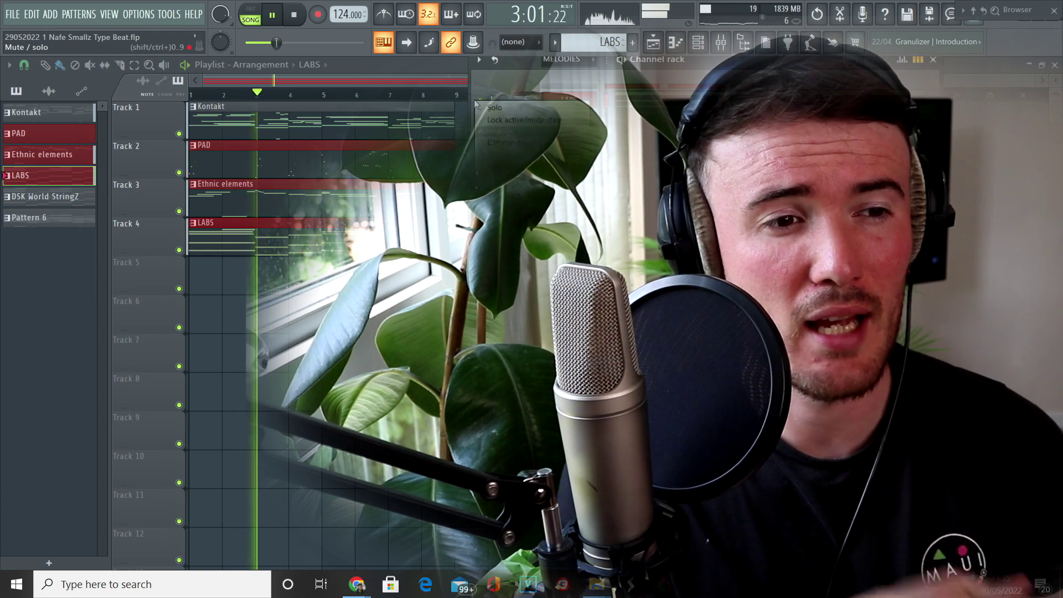
Solo Track 4 and open the LABS clip's chord notes for editing
{"action": "right_click", "coordinate": [480, 103]}
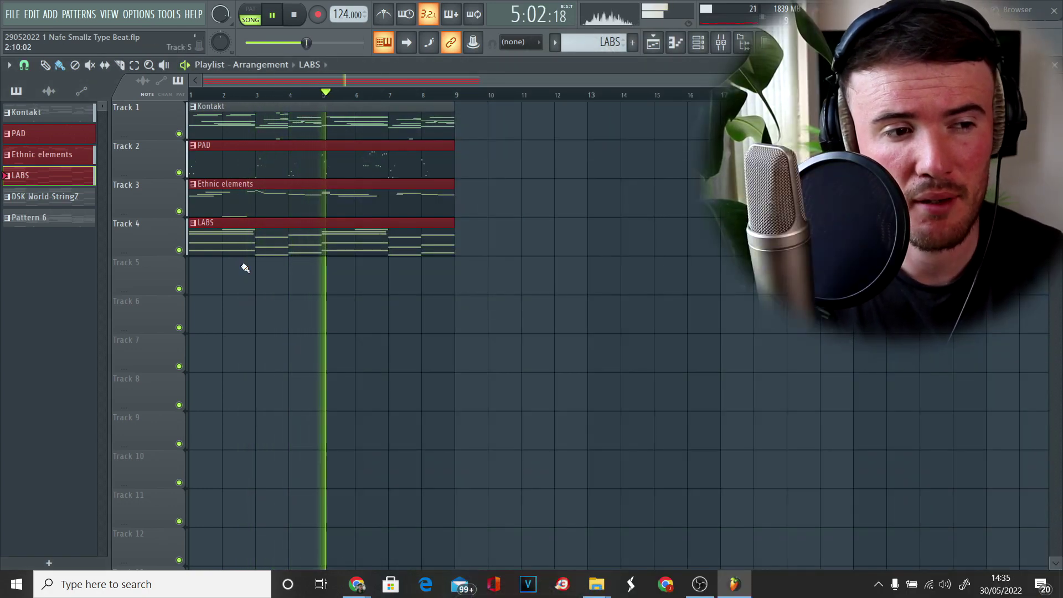
{"action": "left_click", "coordinate": [179, 250], "text": "ctrl"}
{"action": "double_click", "coordinate": [250, 252]}
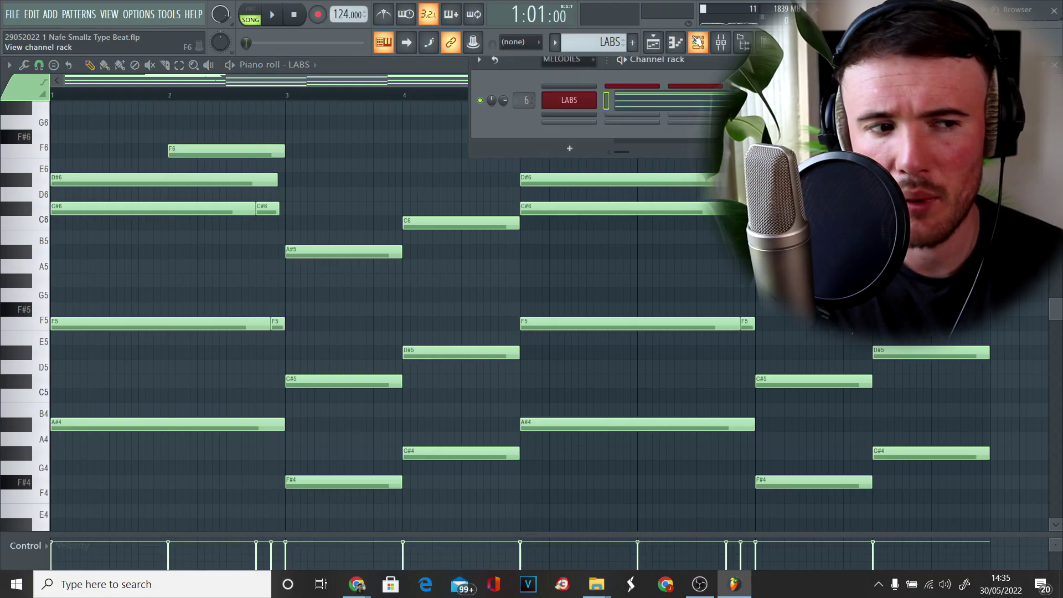
Edit the DSK World StringZ clip, set its Celtic harp instrument, and select all playlist clips
{"action": "left_click", "coordinate": [654, 43]}
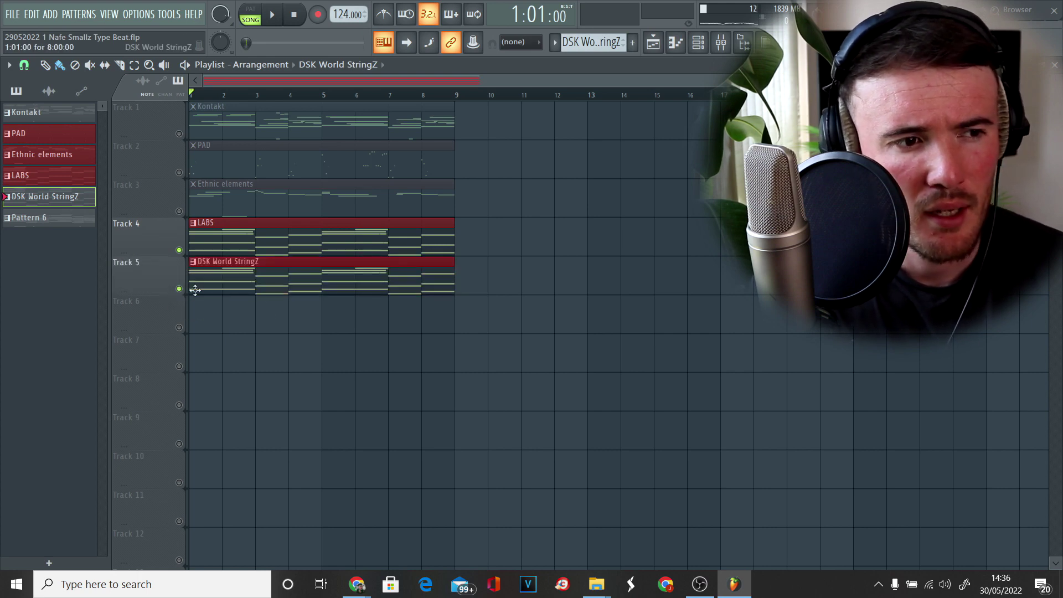
{"action": "double_click", "coordinate": [213, 286]}
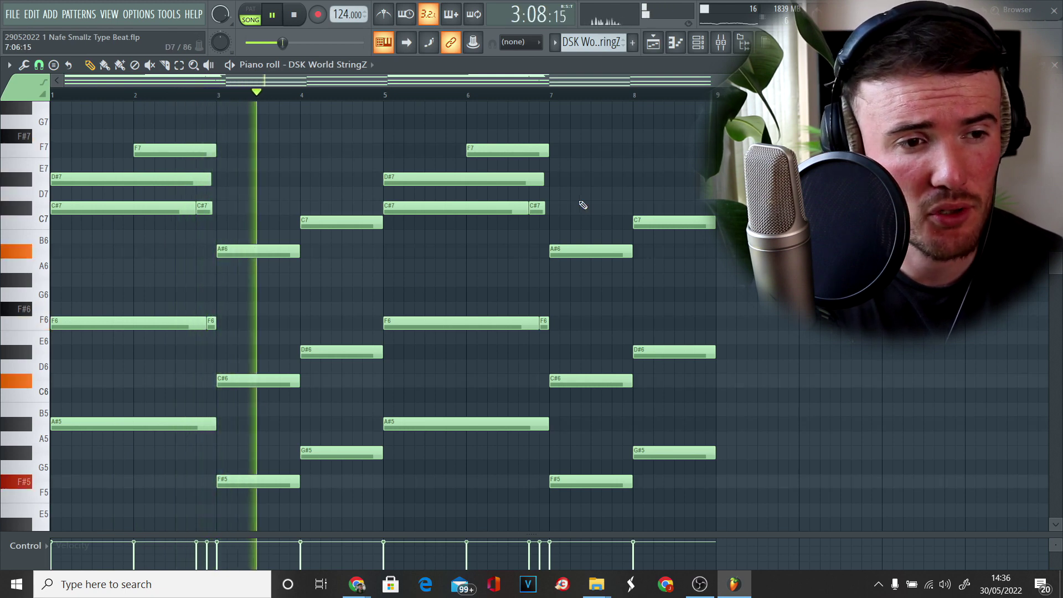
{"action": "key", "text": "F6"}
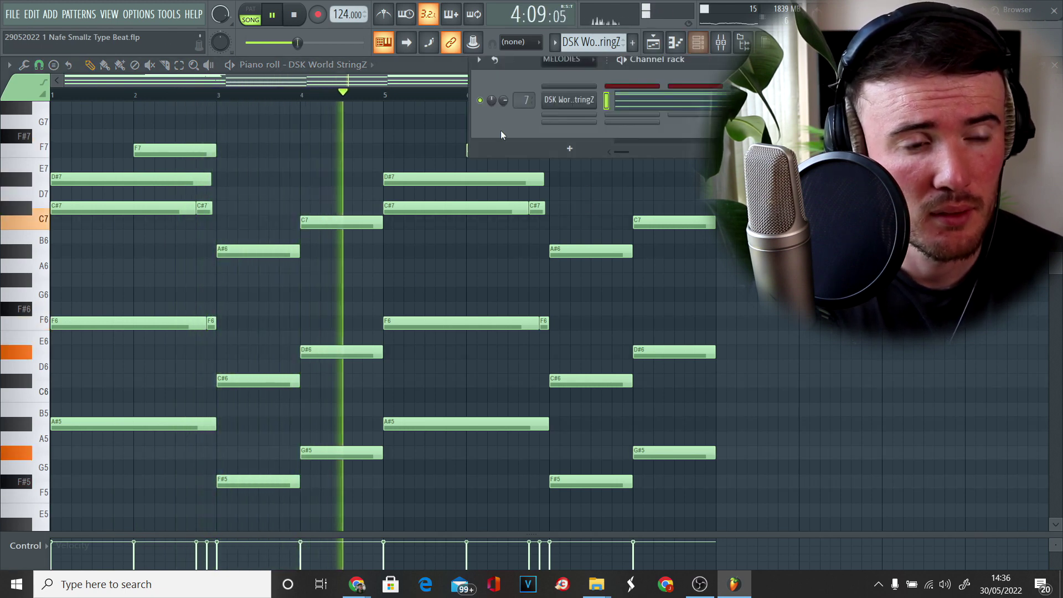
{"action": "right_click", "coordinate": [491, 95]}
{"action": "key", "text": "Escape"}
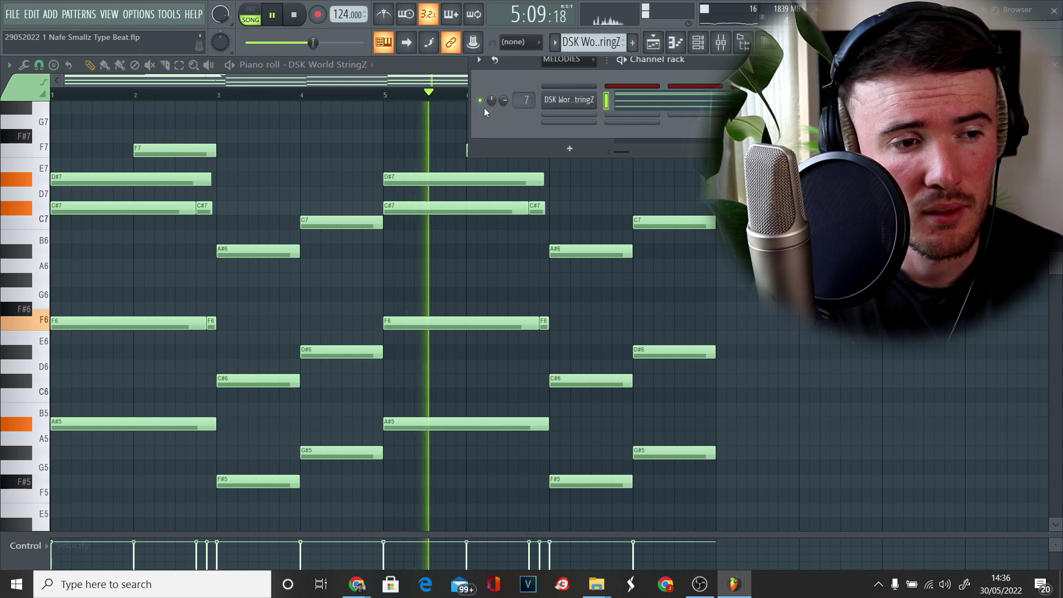
{"action": "left_click", "coordinate": [563, 102]}
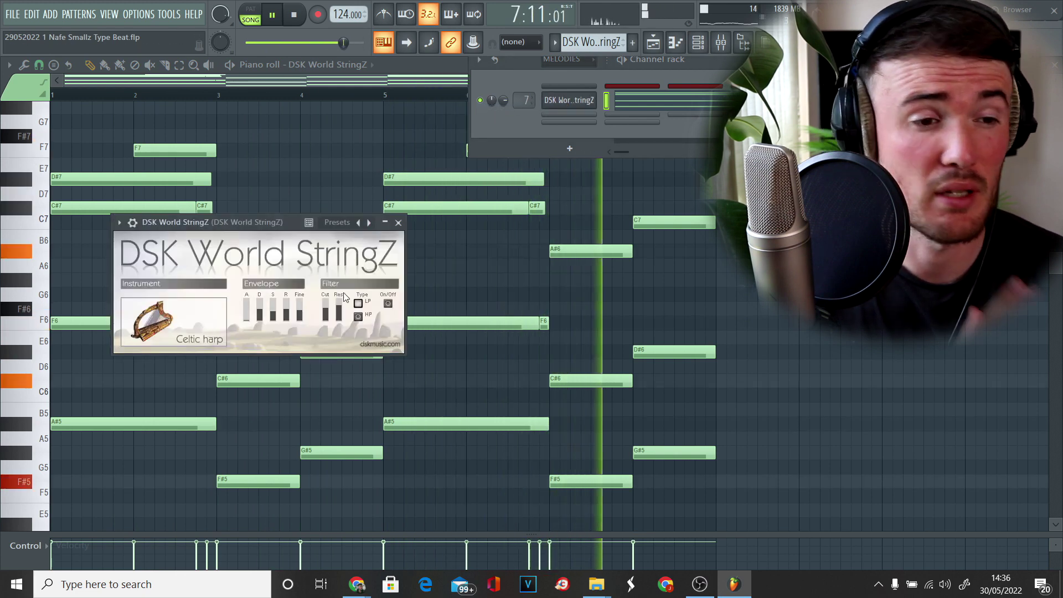
{"action": "left_click", "coordinate": [675, 42]}
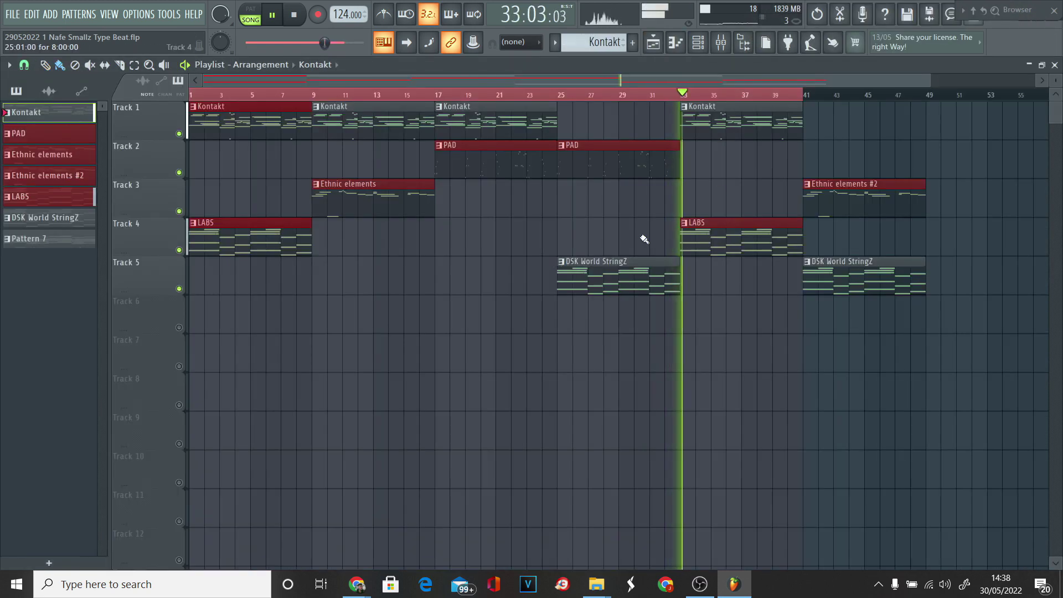
{"action": "key", "text": "ctrl+a"}
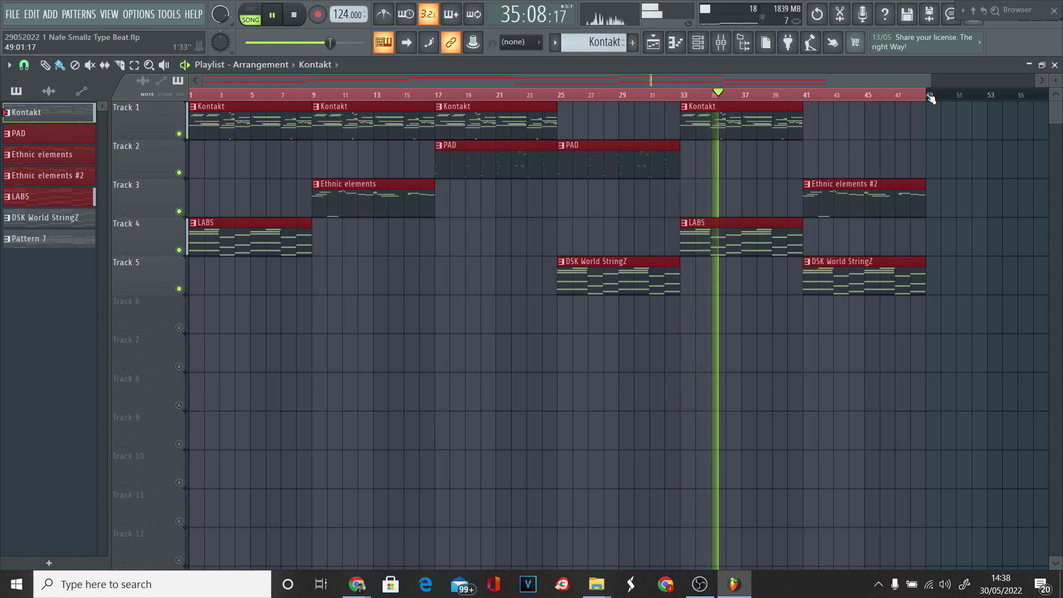
Deselect the clips and render the Ethnic elements #2 pattern as an audio clip
{"action": "left_click", "coordinate": [856, 139]}
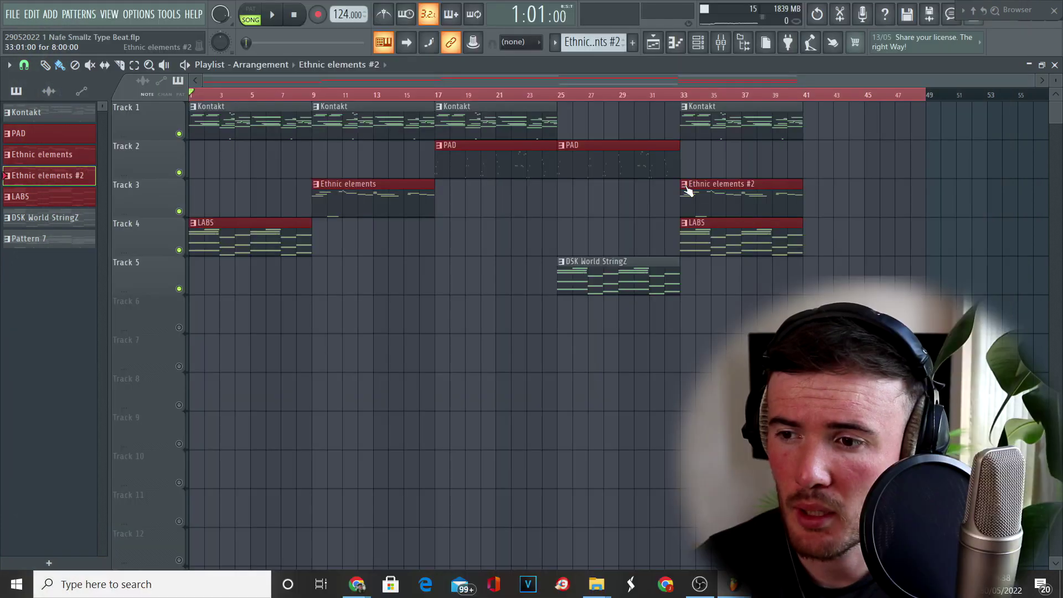
{"action": "right_click", "coordinate": [69, 175]}
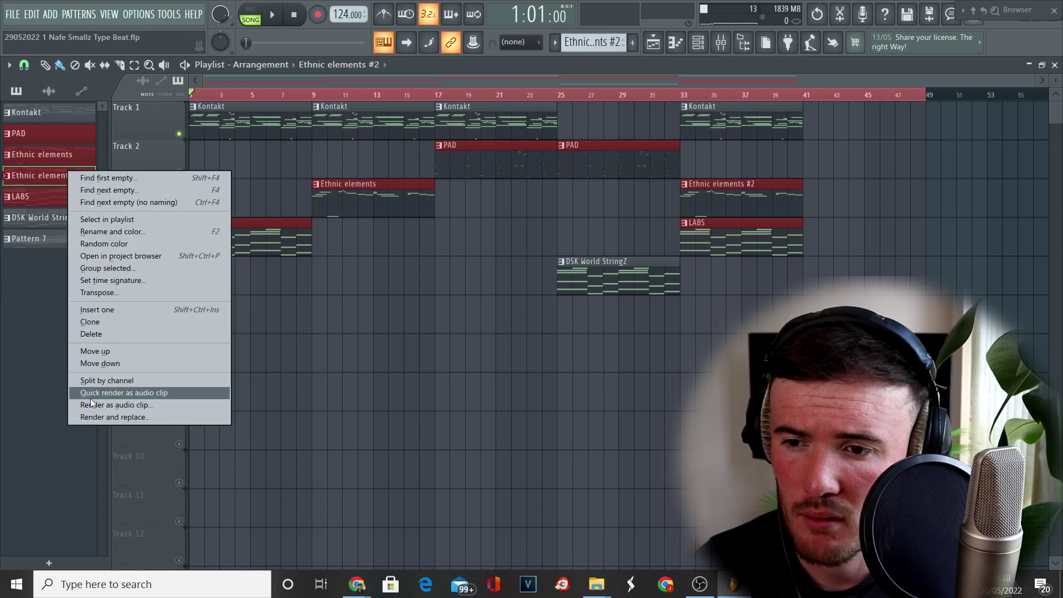
{"action": "left_click", "coordinate": [91, 418]}
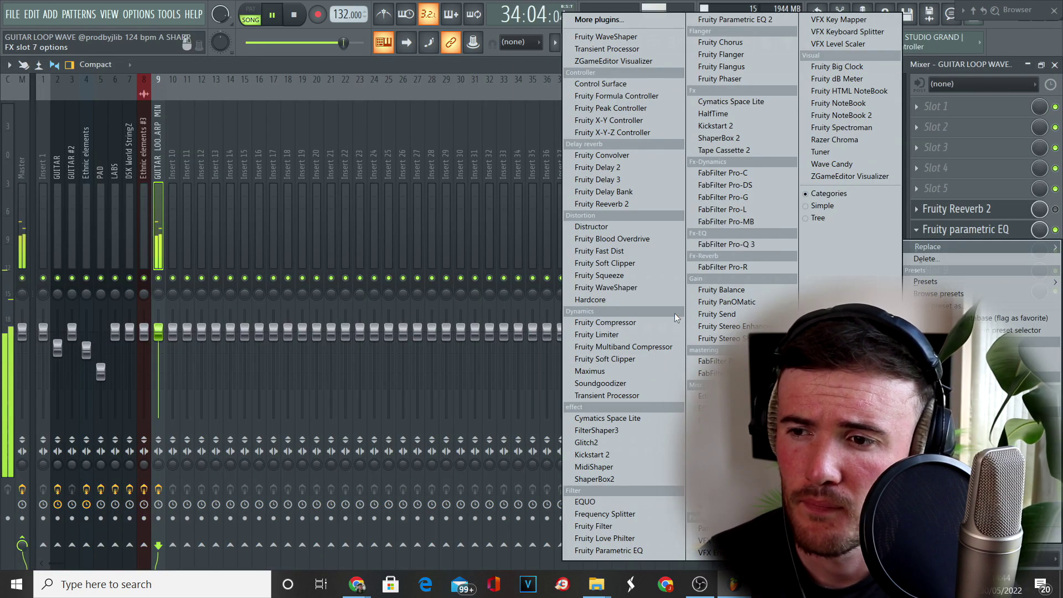
Load Fruity Parametric EQ 2 with a preset curve into mixer slot 7
{"action": "left_click", "coordinate": [757, 21]}
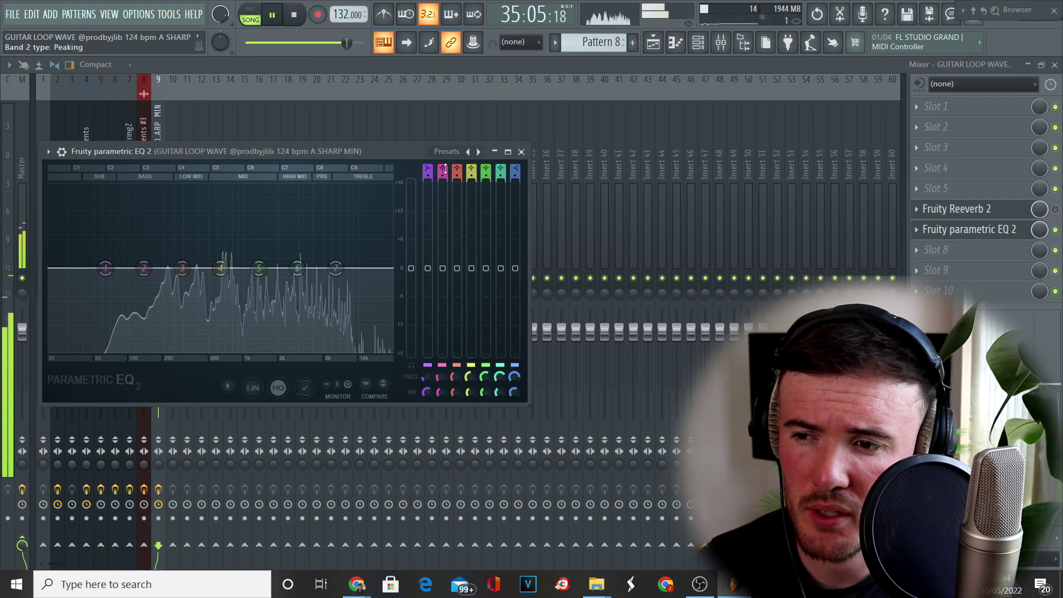
{"action": "left_click", "coordinate": [475, 155]}
{"action": "left_click", "coordinate": [556, 185]}
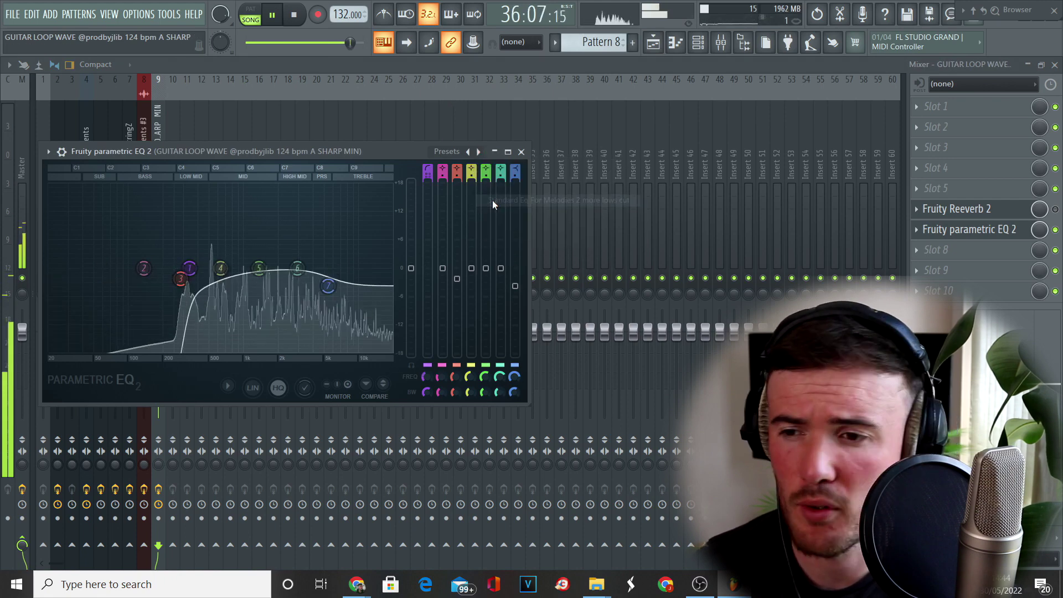
{"action": "right_click", "coordinate": [1039, 230]}
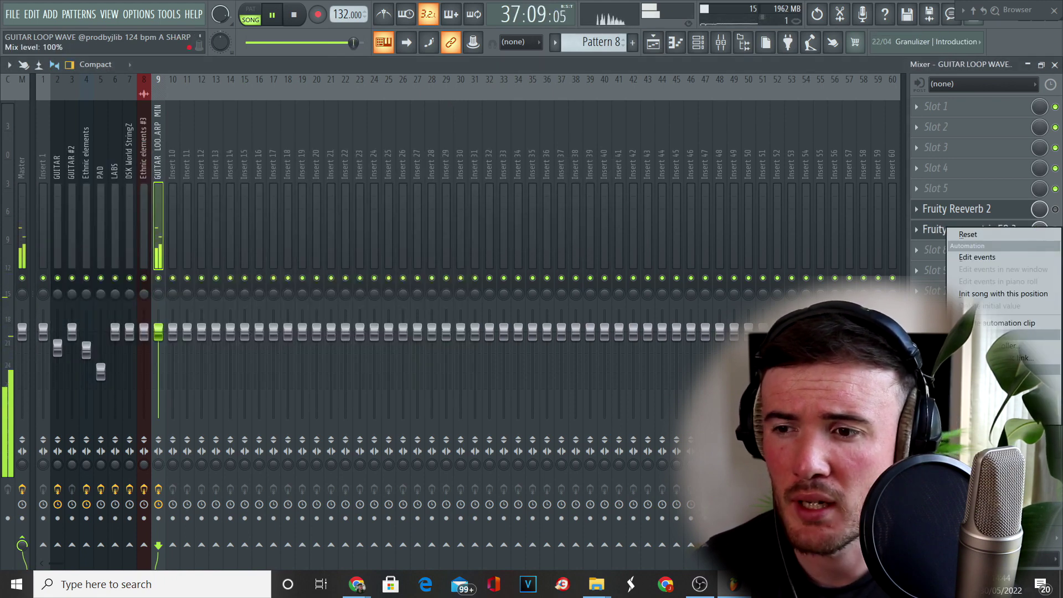
{"action": "key", "text": "Escape"}
Raise Track 8's EQ mix-level automation near bar 9 and delete the bar-1 Pattern 8 clip
{"action": "left_click", "coordinate": [654, 42]}
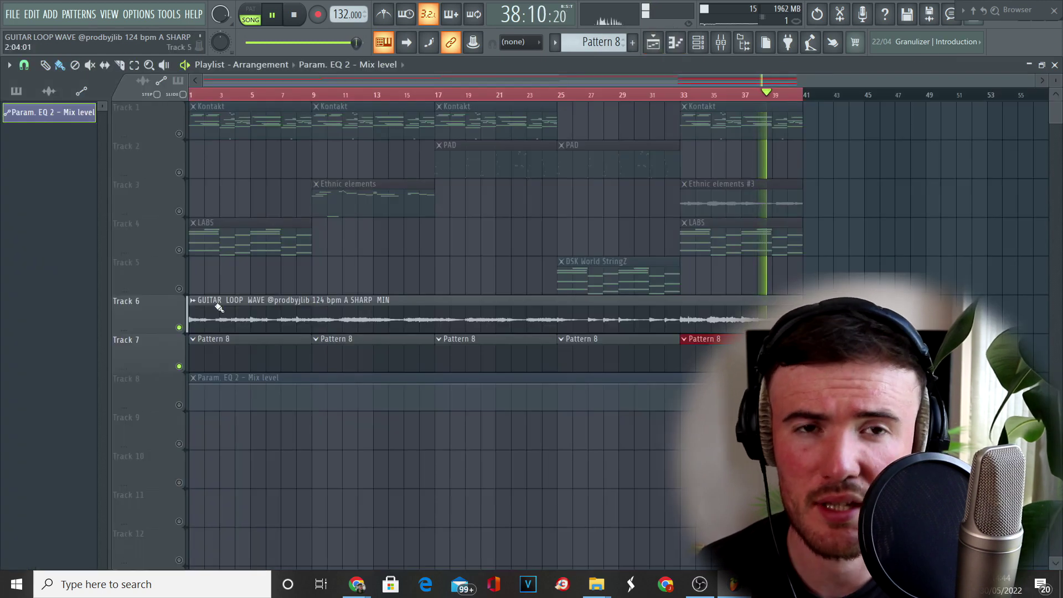
{"action": "left_click", "coordinate": [178, 405]}
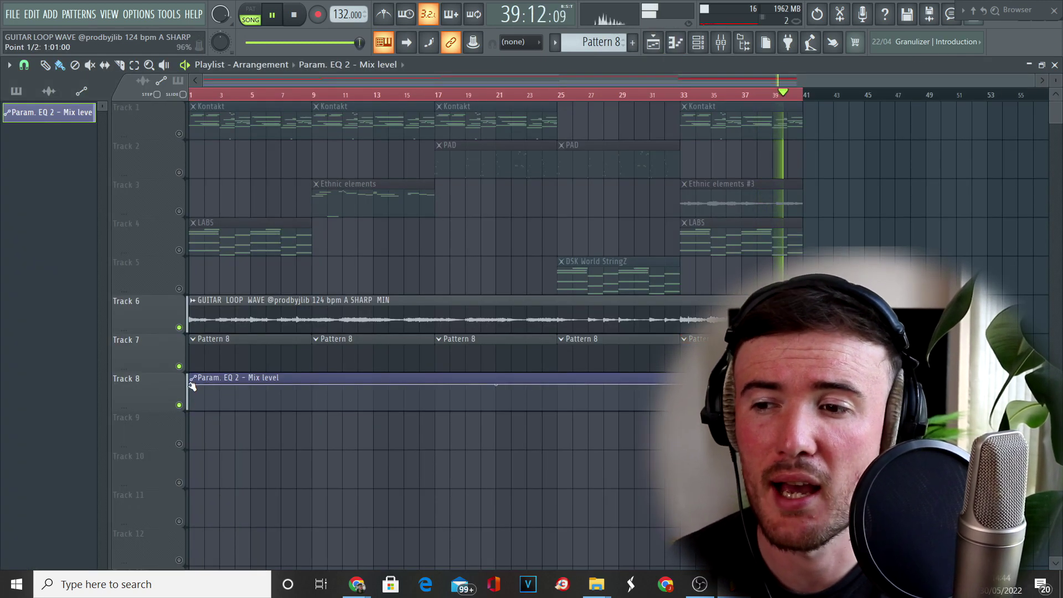
{"action": "right_click", "coordinate": [308, 405]}
{"action": "left_click_drag", "start_coordinate": [309, 405], "coordinate": [252, 422]}
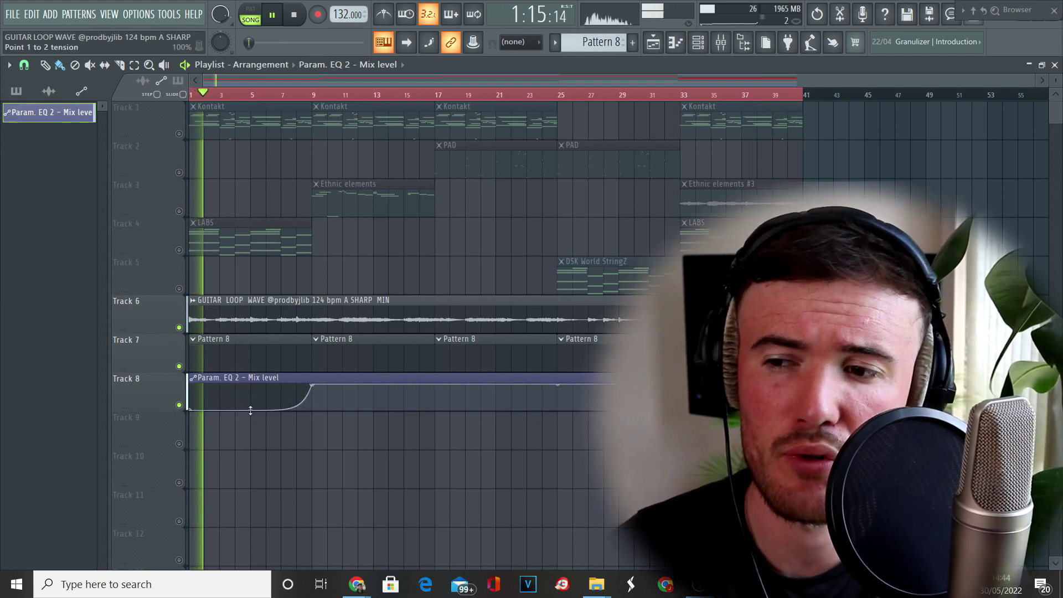
{"action": "right_click", "coordinate": [238, 349]}
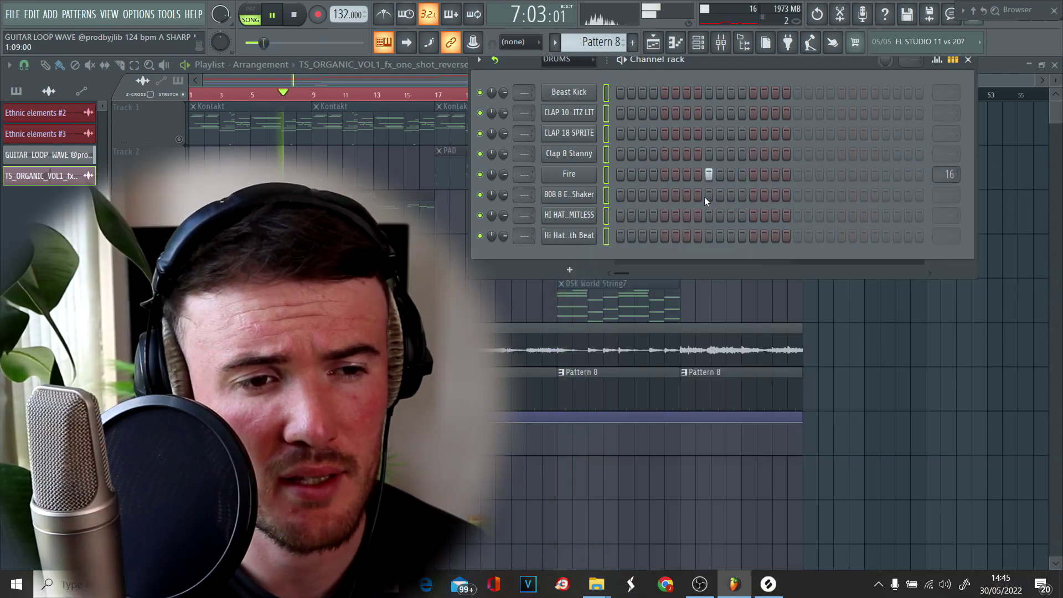
Add Fire and Clap 8 Stanny hits, extend the pattern to 32 steps, and add a CLAP 18 SPRITE hit
{"action": "left_click", "coordinate": [709, 173]}
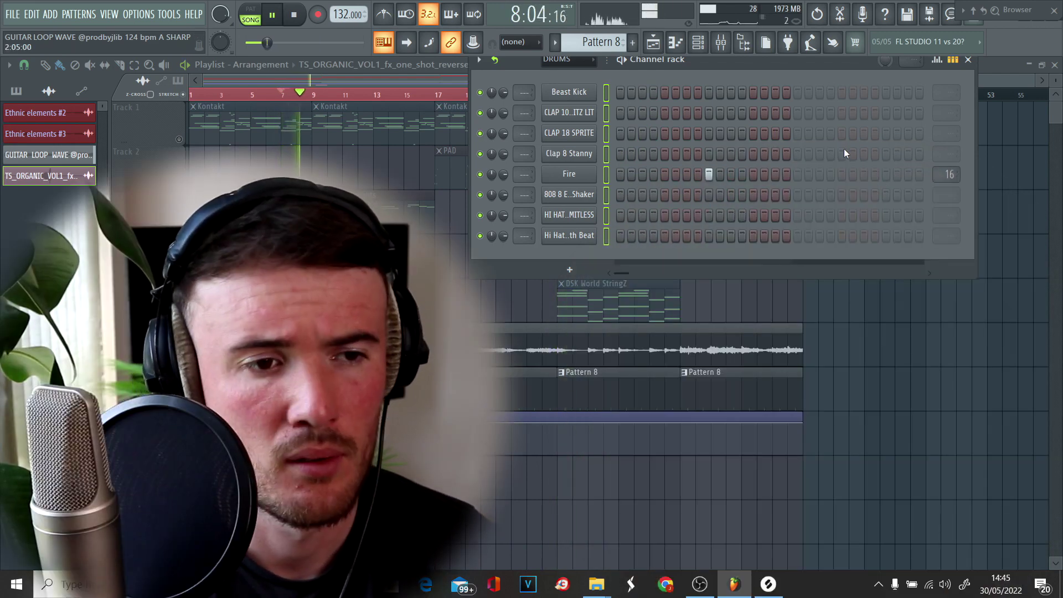
{"action": "left_click", "coordinate": [708, 154]}
{"action": "left_click", "coordinate": [775, 153]}
{"action": "left_click", "coordinate": [822, 175]}
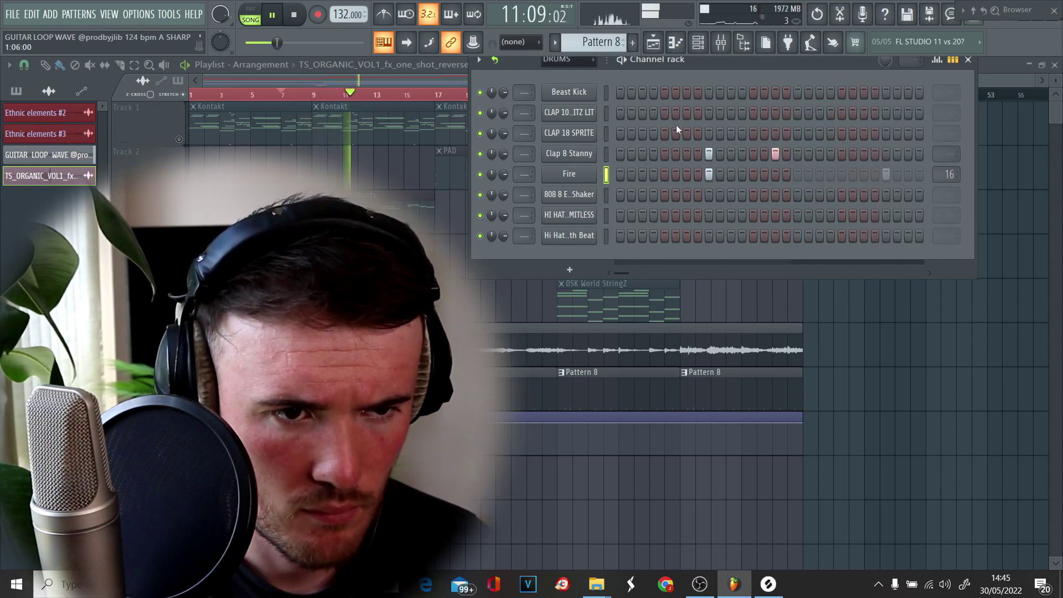
{"action": "left_click", "coordinate": [884, 133]}
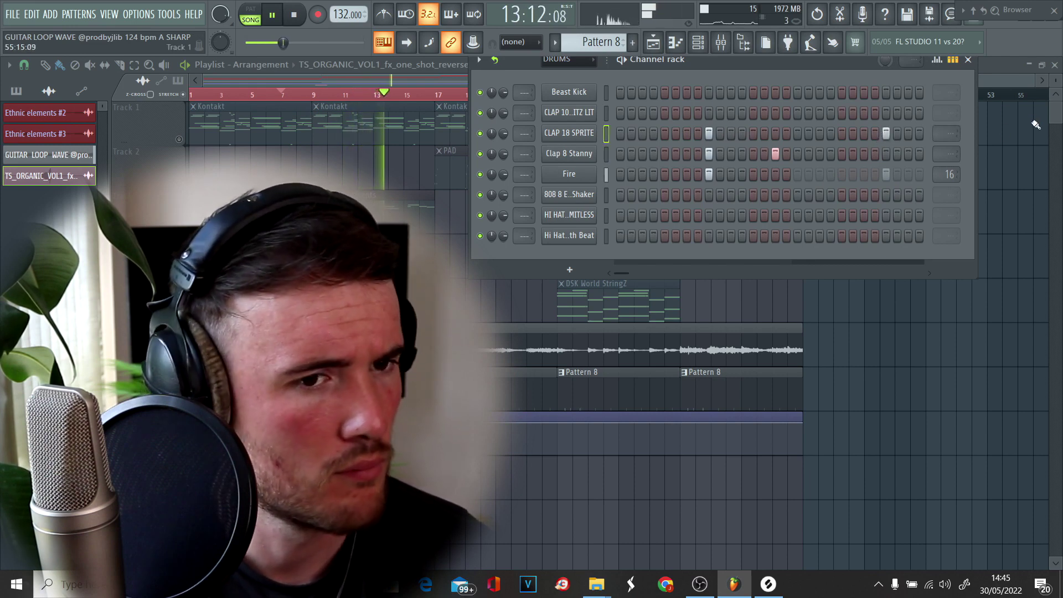
Loop Clap 8 Stanny every bar and set CLAP 18 SPRITE's loop point to the next beat
{"action": "left_click", "coordinate": [948, 154]}
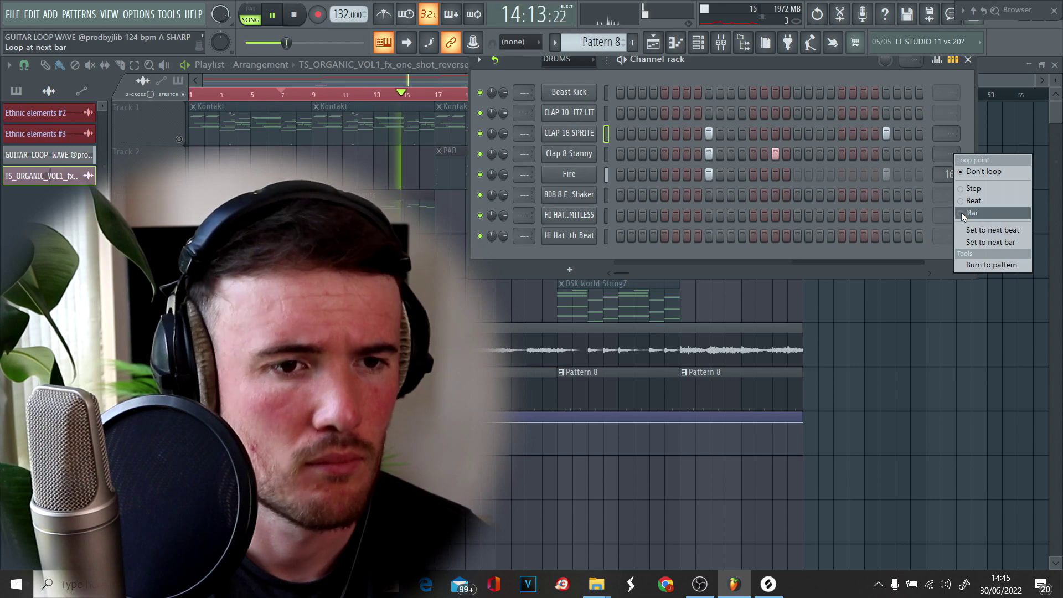
{"action": "left_click", "coordinate": [969, 215]}
{"action": "left_click", "coordinate": [945, 135]}
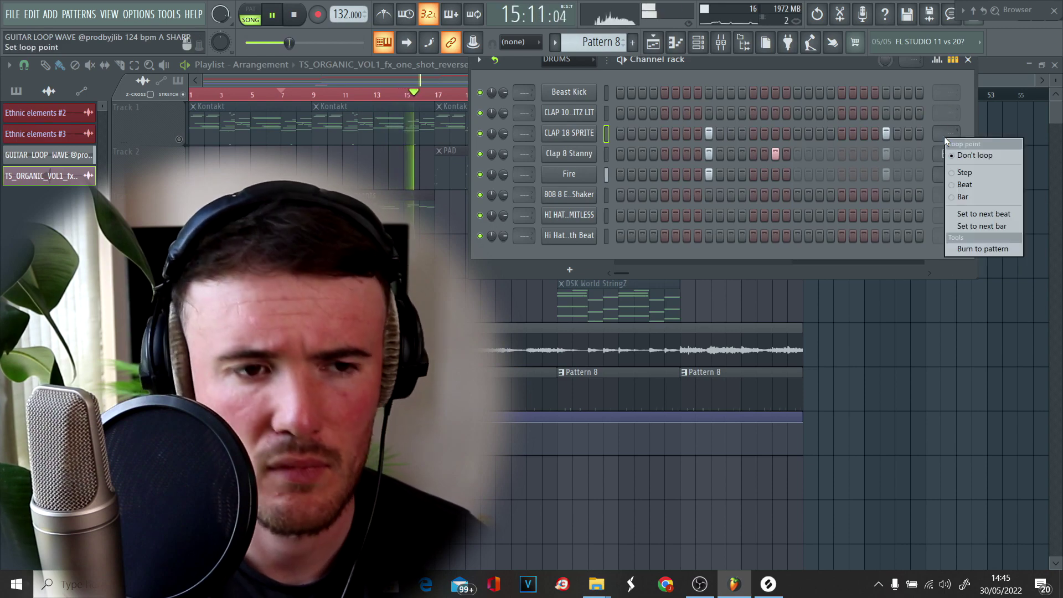
{"action": "left_click", "coordinate": [973, 217]}
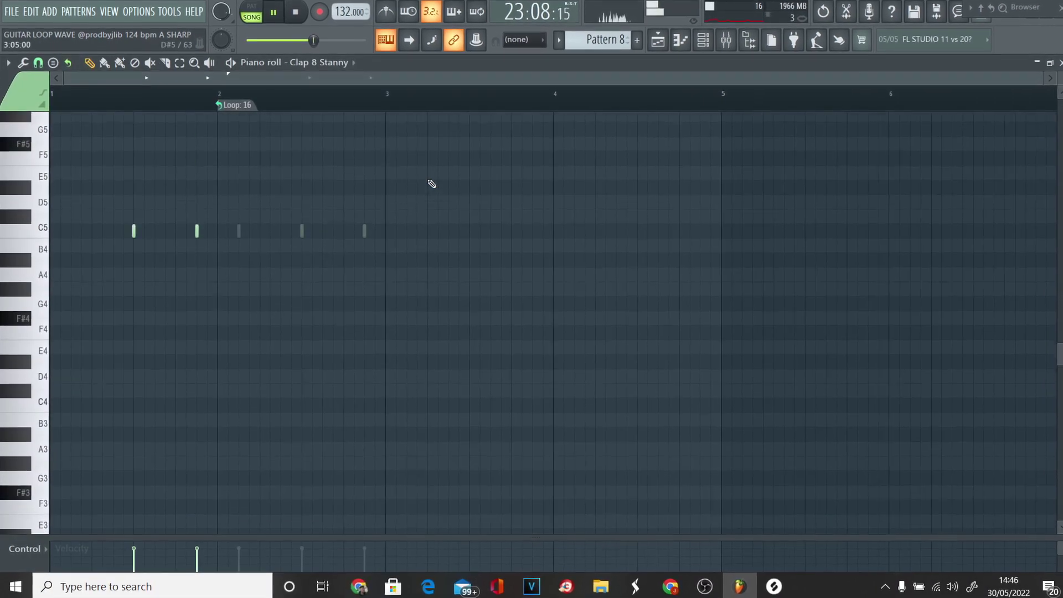
Draw a long C5 clap note after the short hits and loop it at the next bar
{"action": "scroll", "coordinate": [432, 184], "scroll_direction": "up", "scroll_amount": 3}
{"action": "left_click", "coordinate": [240, 325]}
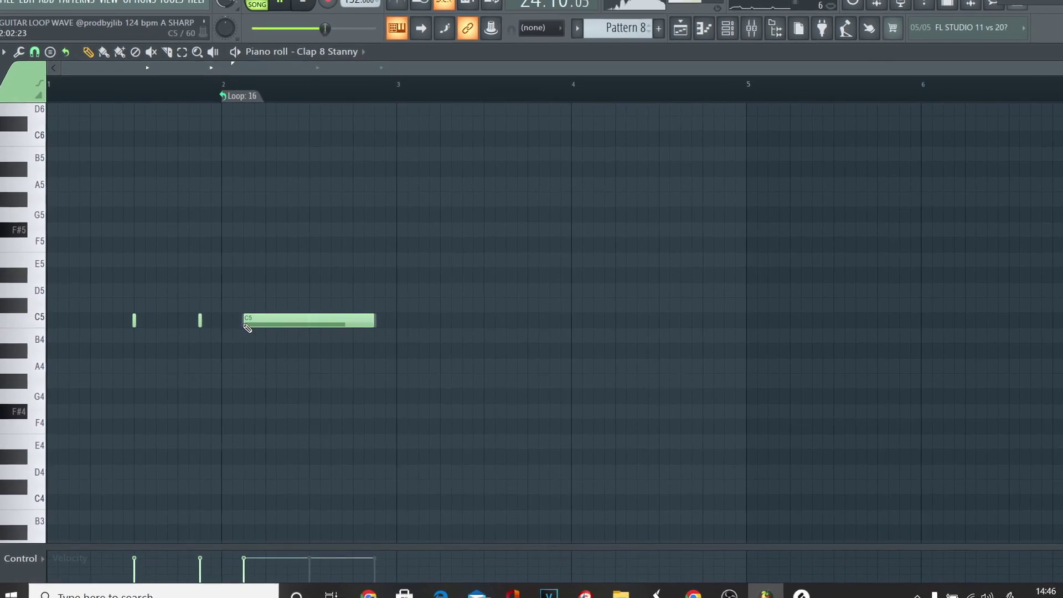
{"action": "left_click", "coordinate": [242, 97]}
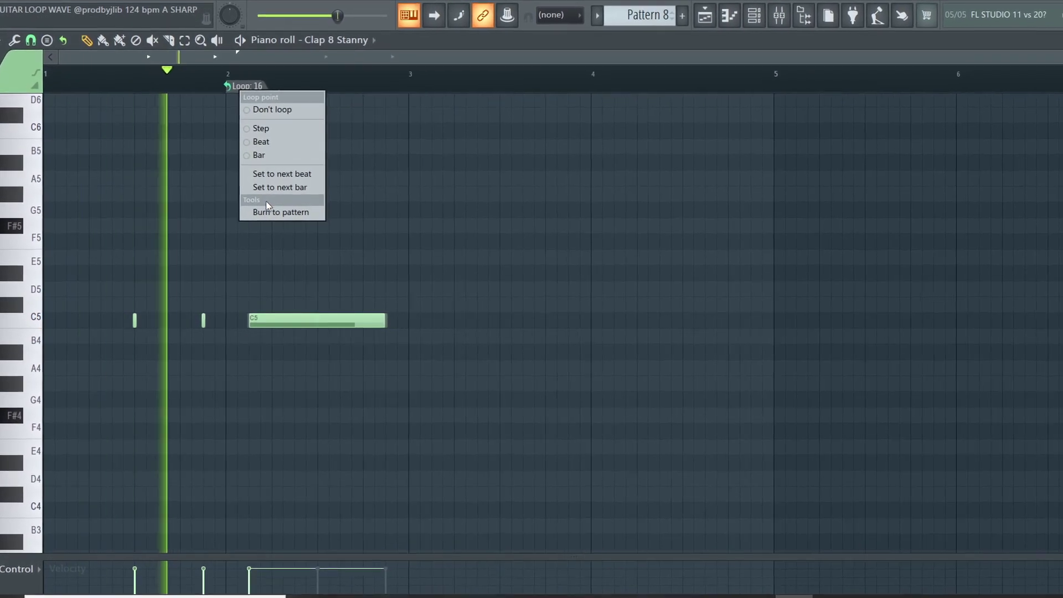
{"action": "left_click", "coordinate": [268, 186]}
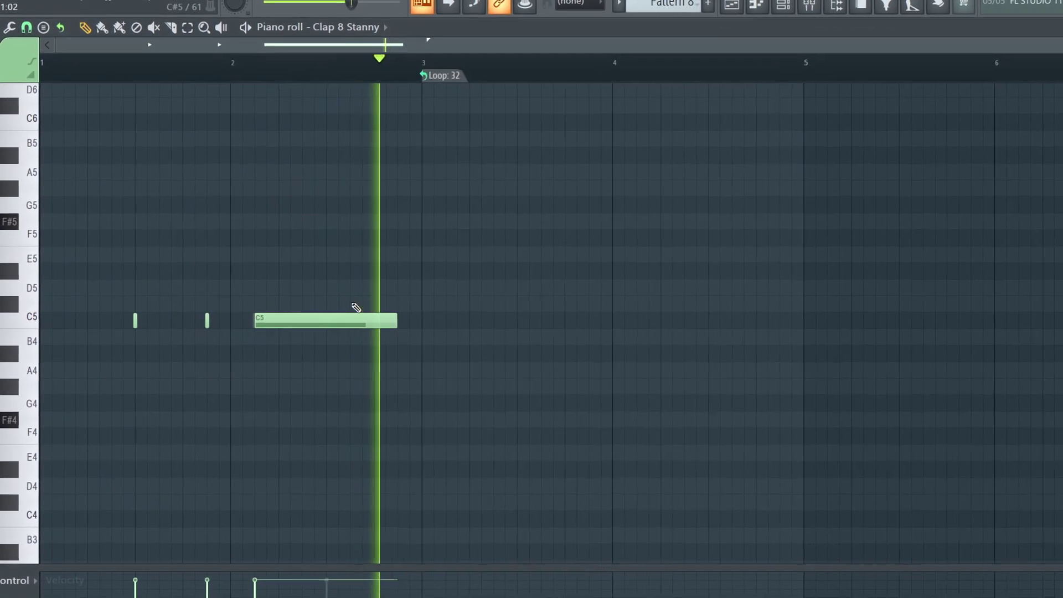
{"action": "key", "text": "F6"}
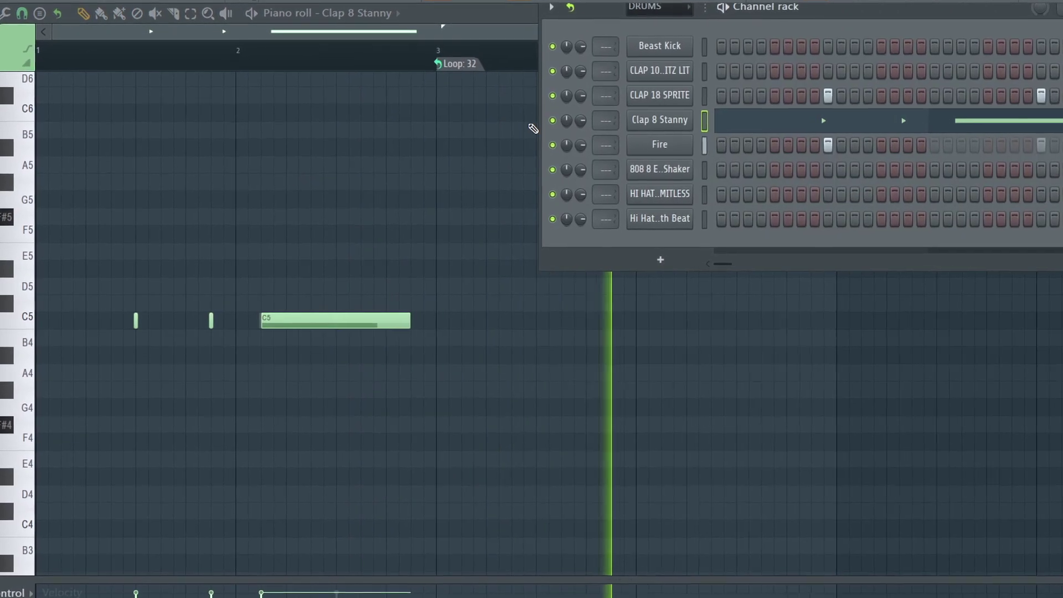
Fill HI HAT 12 LIMITLESS on every second step and loop it at the next bar
{"action": "right_click", "coordinate": [686, 201]}
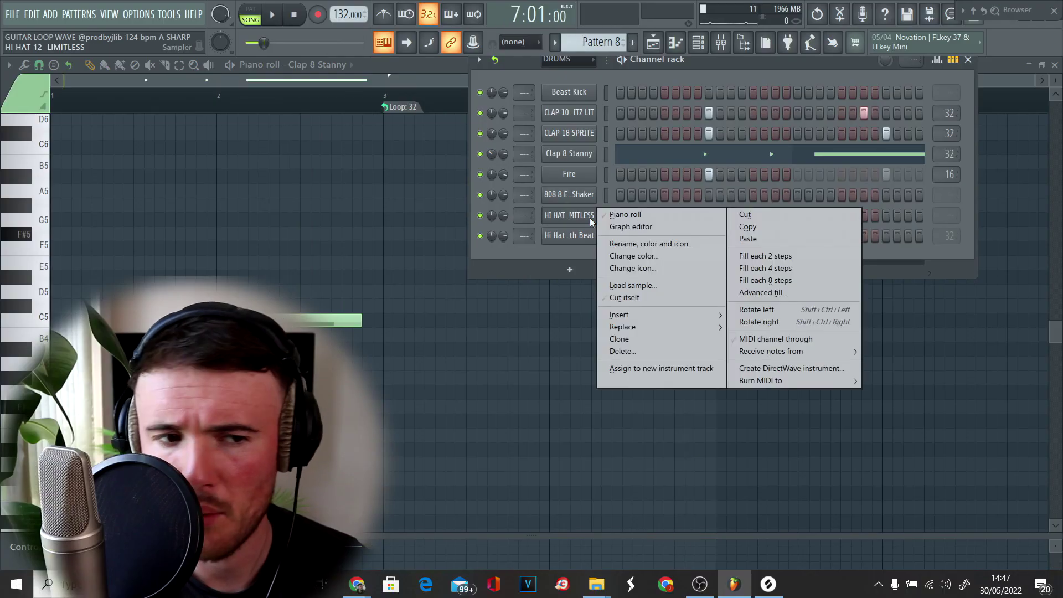
{"action": "left_click", "coordinate": [794, 259]}
{"action": "key", "text": "space"}
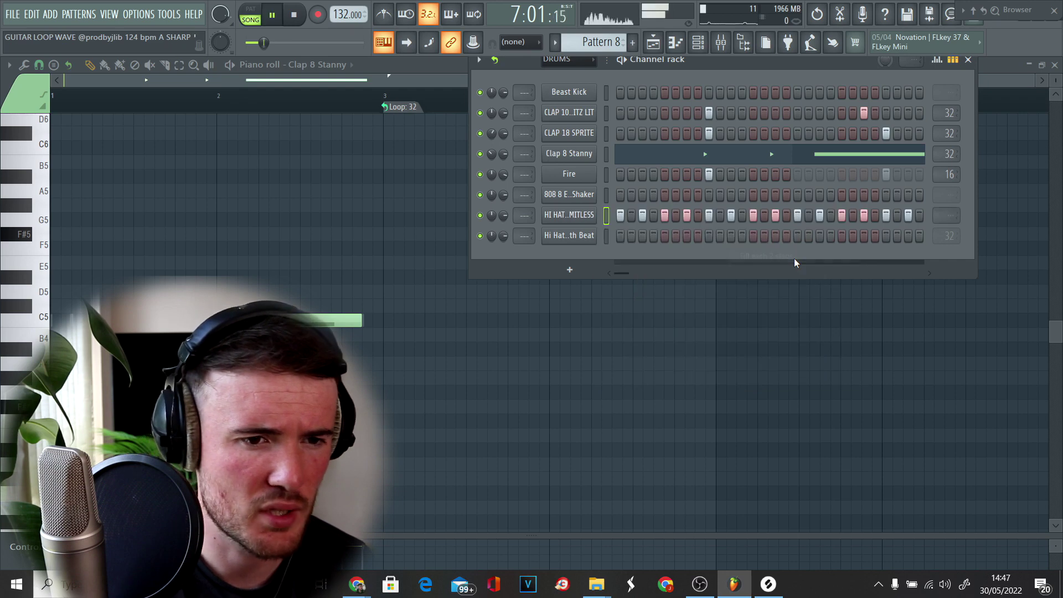
{"action": "left_click", "coordinate": [953, 216]}
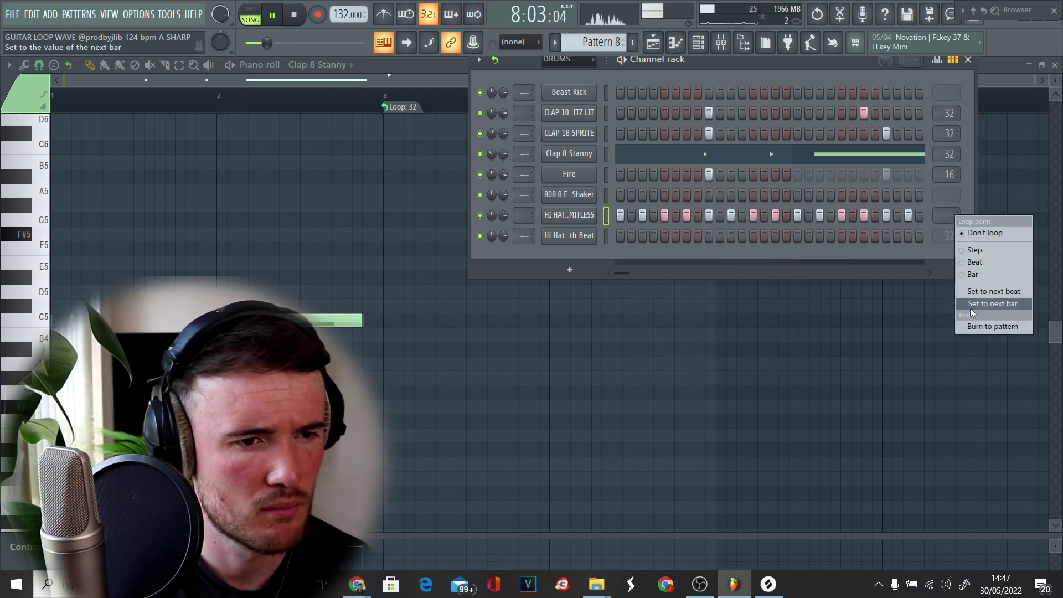
{"action": "left_click", "coordinate": [973, 274]}
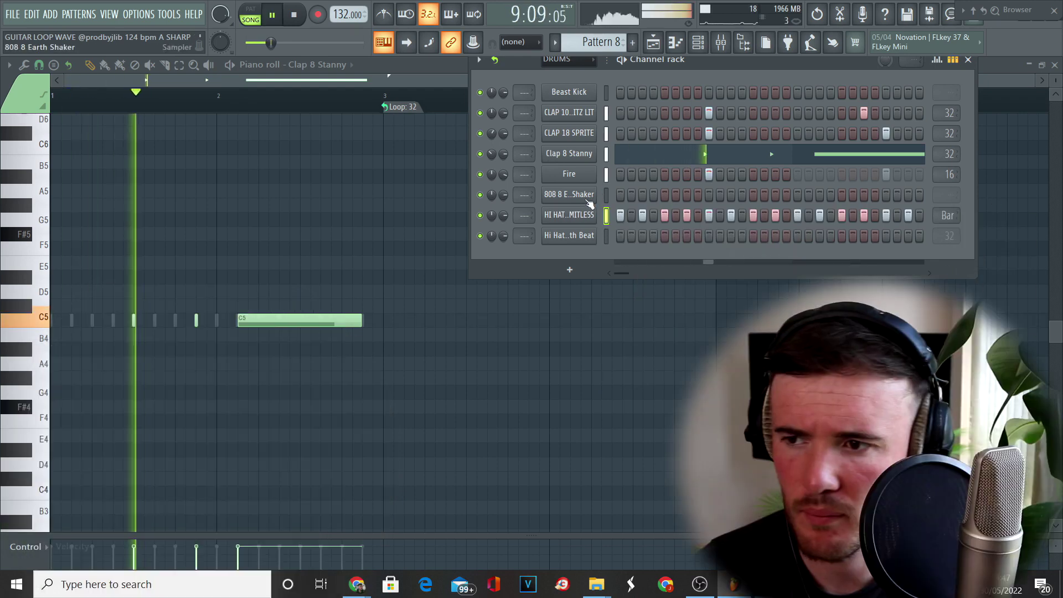
Make the hi-hat sample fade out early and show its mixer insert
{"action": "left_click", "coordinate": [576, 215]}
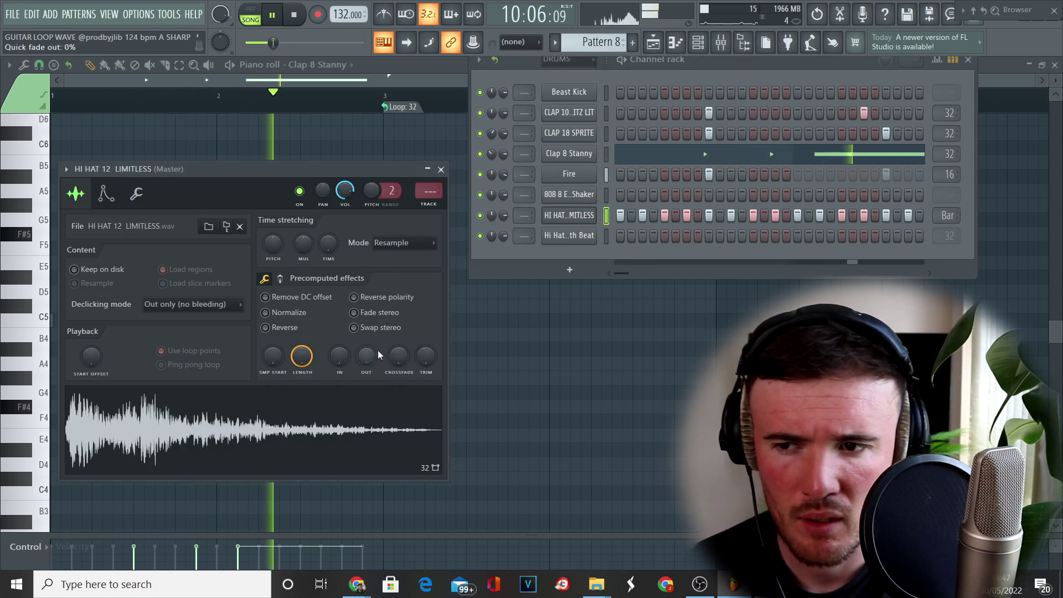
{"action": "left_click_drag", "start_coordinate": [366, 356], "coordinate": [367, 335]}
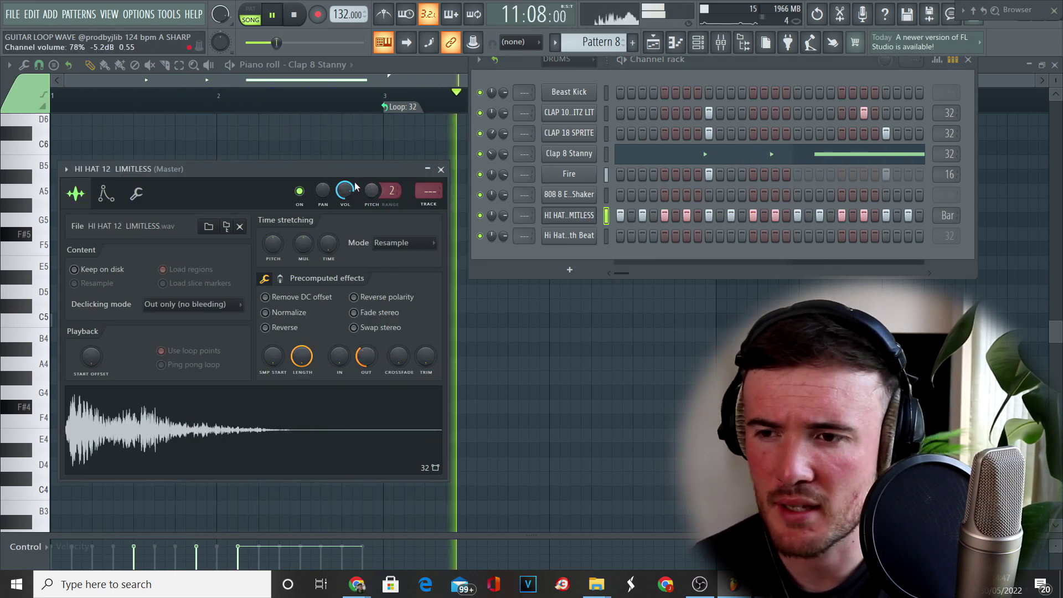
{"action": "key", "text": "ctrl+l"}
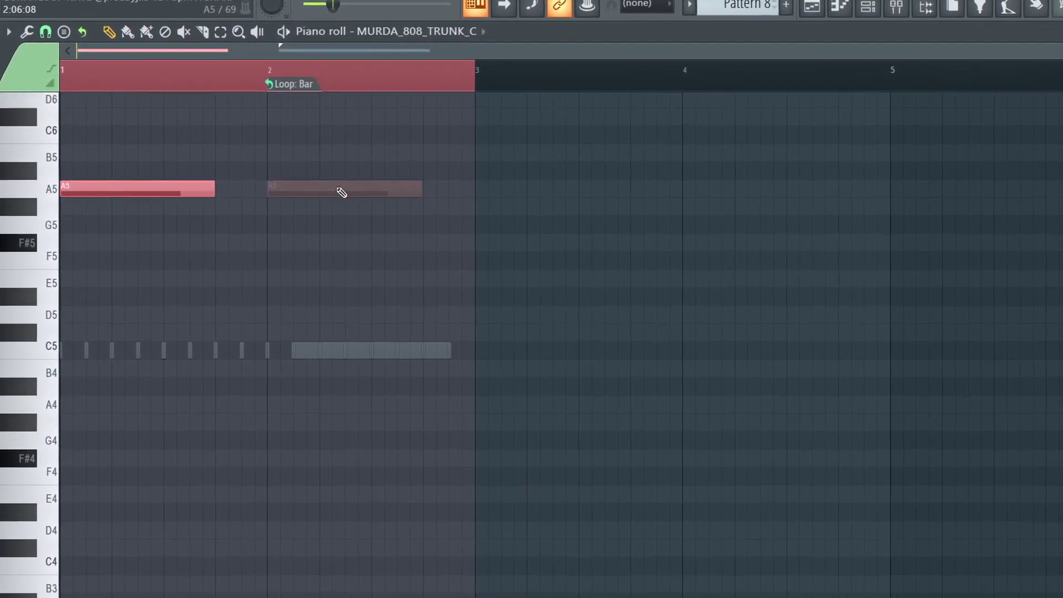
Shorten the second A5 808 note to about 2:2, add another A5, and duplicate into bars 3–5
{"action": "left_click", "coordinate": [284, 193]}
{"action": "left_click_drag", "start_coordinate": [493, 190], "coordinate": [405, 191]}
{"action": "left_click", "coordinate": [491, 188]}
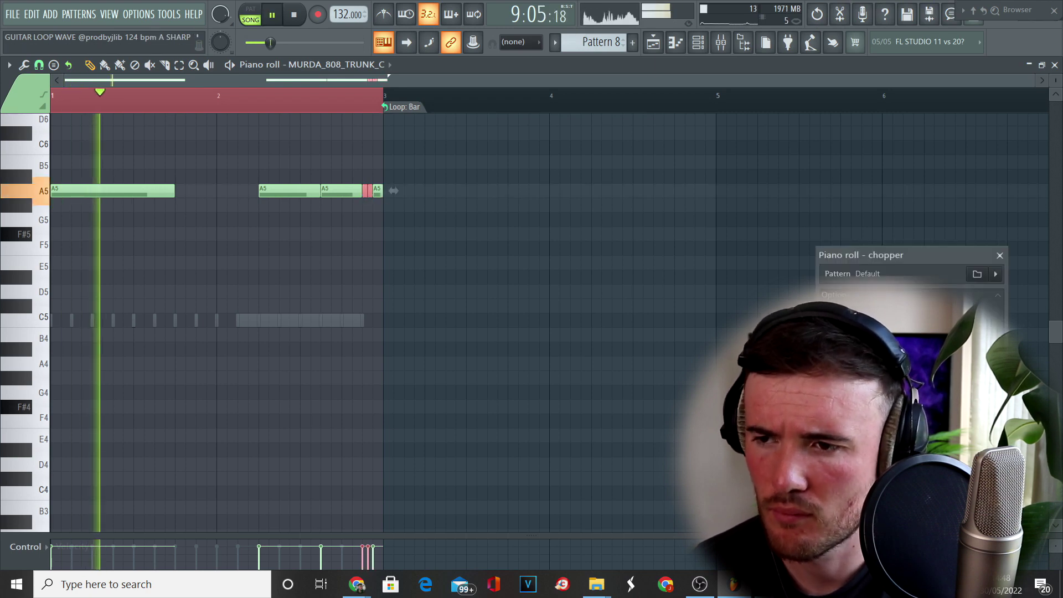
{"action": "key", "text": "ctrl+b"}
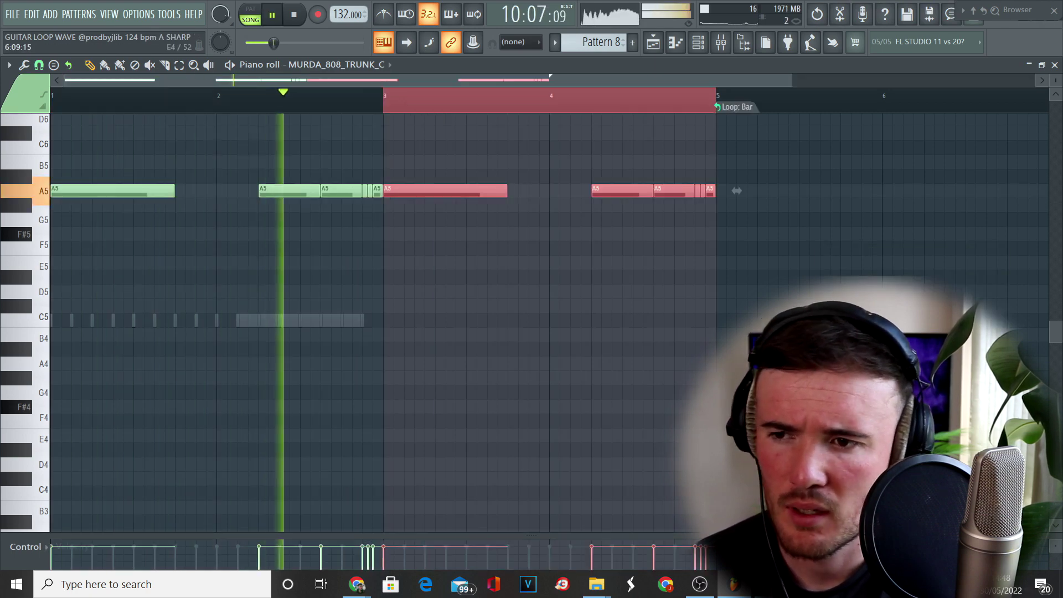
Lower the 808 notes in bars 3–5 from A5 toward F5
{"action": "key", "text": "ctrl+a"}
{"action": "left_click_drag", "start_coordinate": [423, 209], "coordinate": [720, 182]}
{"action": "key", "text": "Down"}
{"action": "key", "text": "Down"}
{"action": "key", "text": "Down"}
{"action": "key", "text": "Down"}
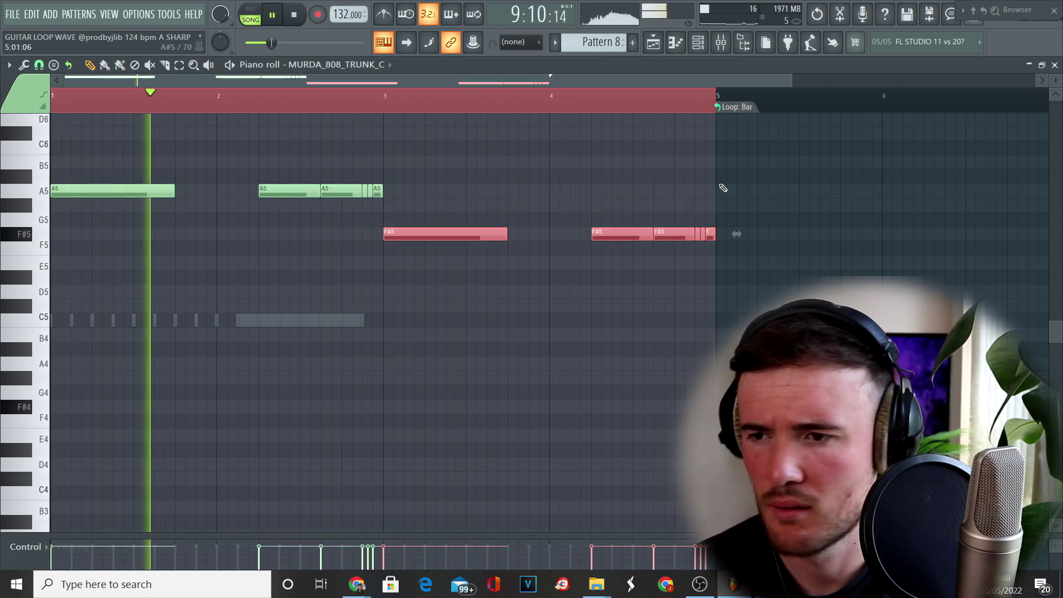
{"action": "key", "text": "Down"}
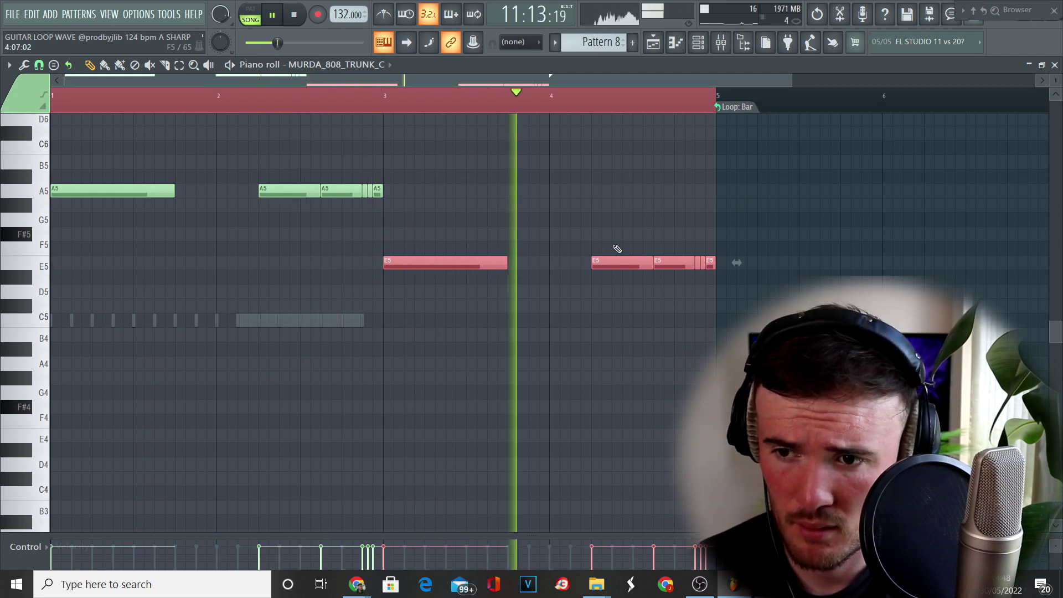
Fine-tune the bar-3 808 note to F5 and the bar-4 notes to E5
{"action": "left_click_drag", "start_coordinate": [565, 227], "coordinate": [757, 290]}
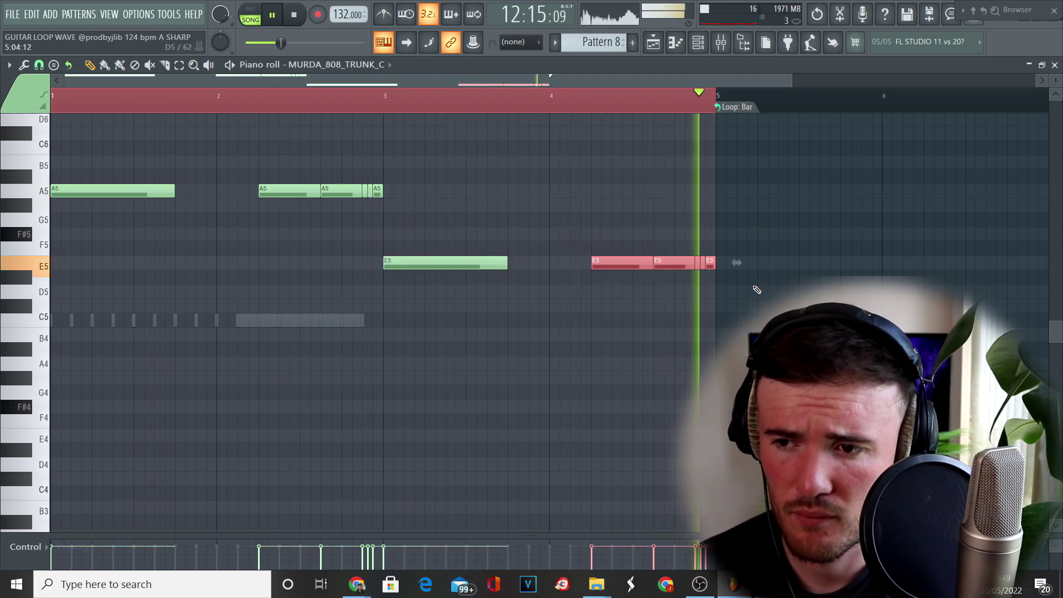
{"action": "key", "text": "Up"}
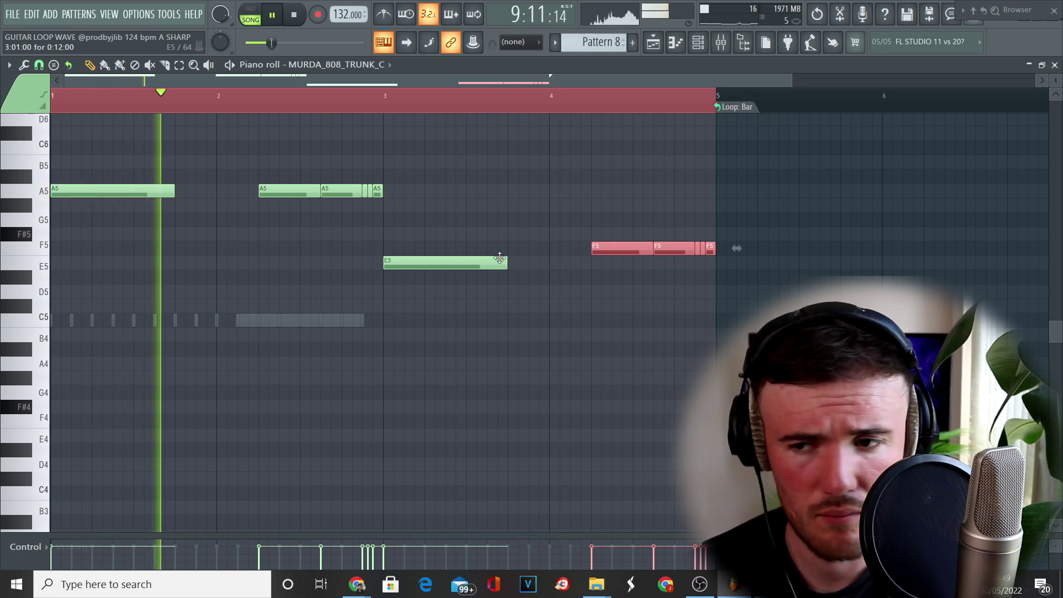
{"action": "left_click_drag", "start_coordinate": [517, 260], "coordinate": [415, 304]}
{"action": "key", "text": "Up"}
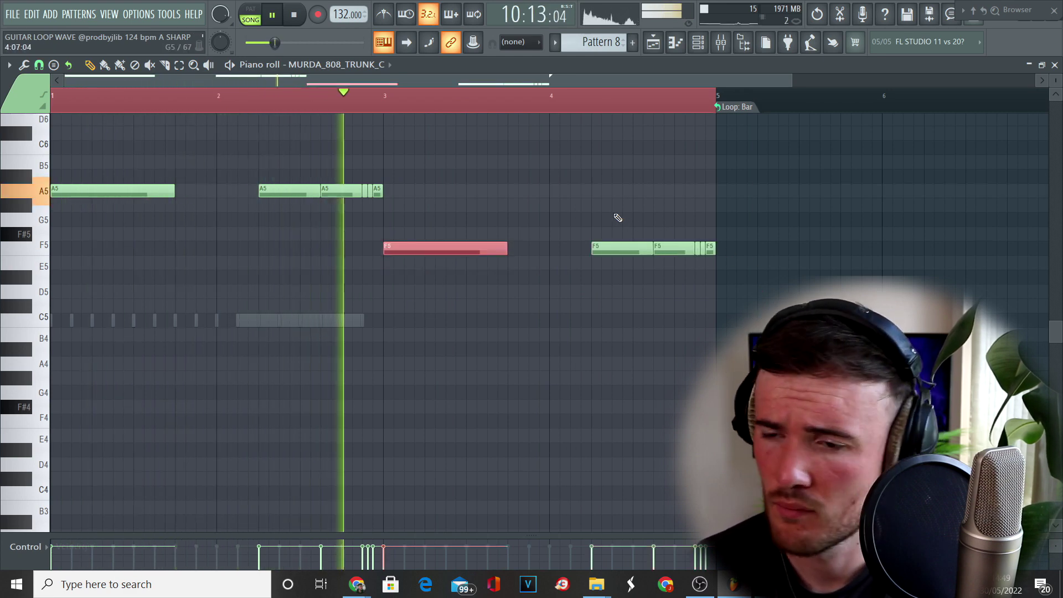
{"action": "left_click_drag", "start_coordinate": [563, 233], "coordinate": [736, 263]}
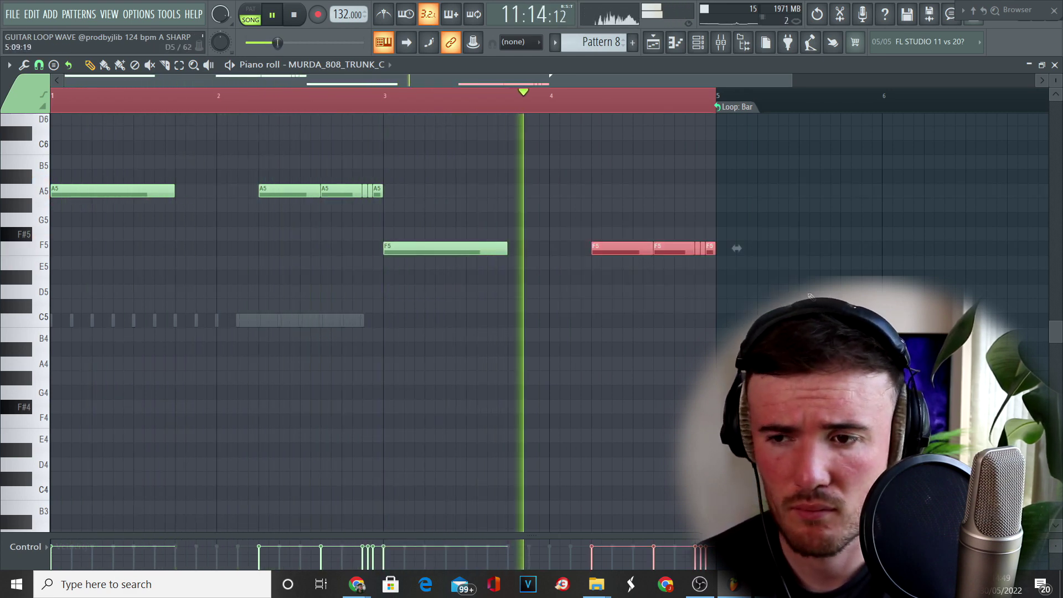
{"action": "key", "text": "Down"}
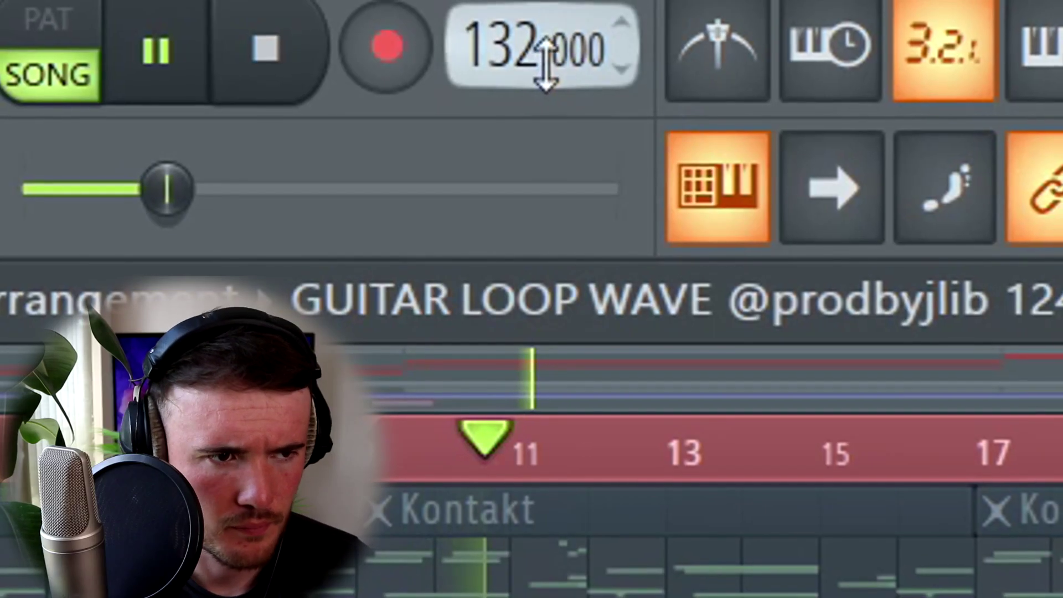
Change the project tempo from 132 to 136 BPM
{"action": "left_click_drag", "start_coordinate": [345, 14], "coordinate": [345, 6]}
{"action": "left_click_drag", "start_coordinate": [531, 50], "coordinate": [532, 59]}
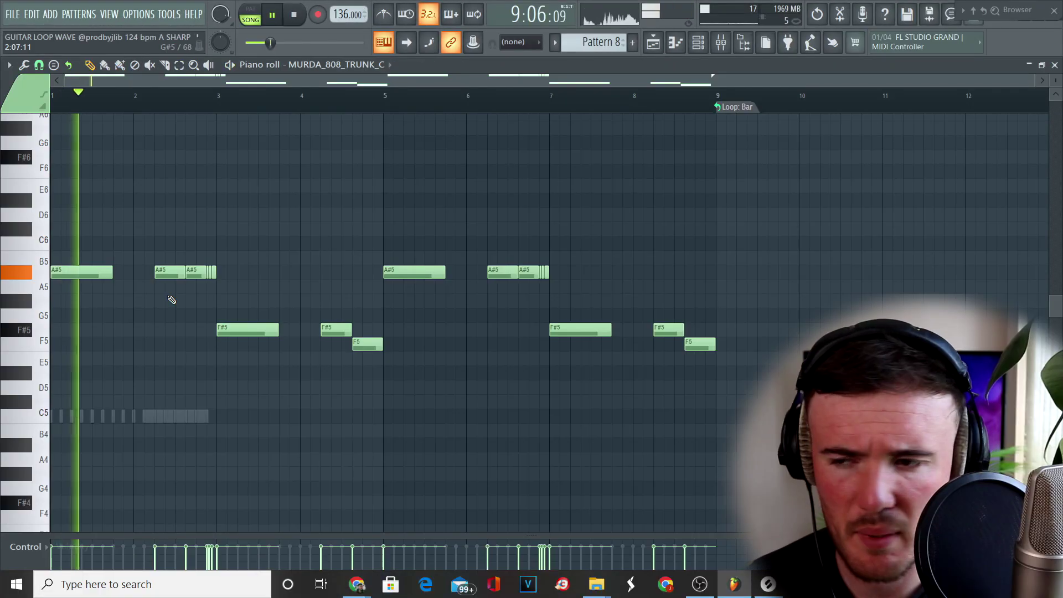
{"action": "scroll", "coordinate": [214, 276], "scroll_direction": "up", "scroll_amount": 5}
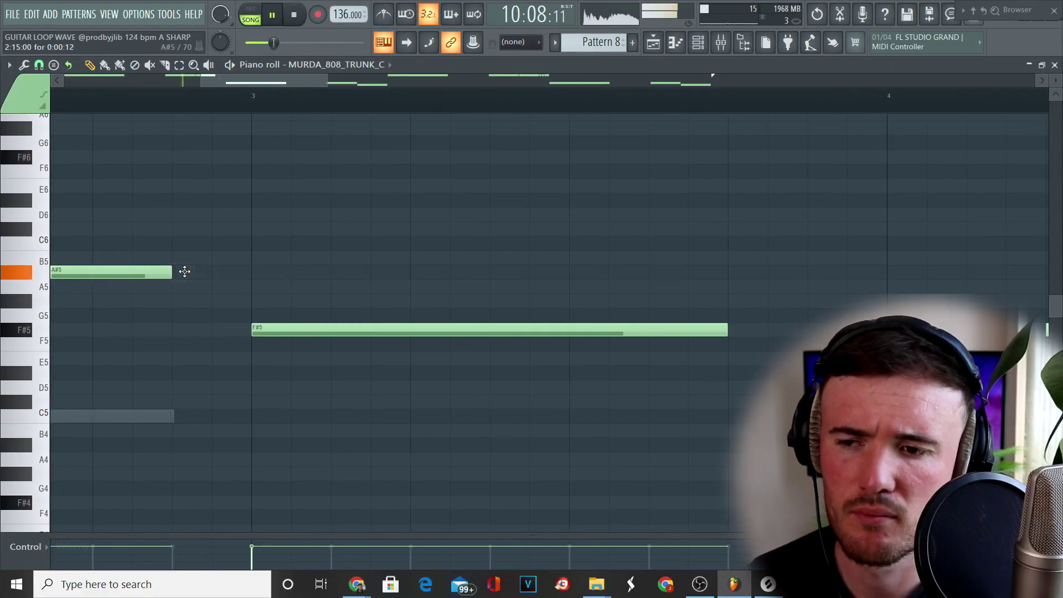
Extend the A#5 808 note to bar 3, shorten the A#5 notes near bar 7, and split the last F5
{"action": "left_click_drag", "start_coordinate": [178, 276], "coordinate": [253, 286]}
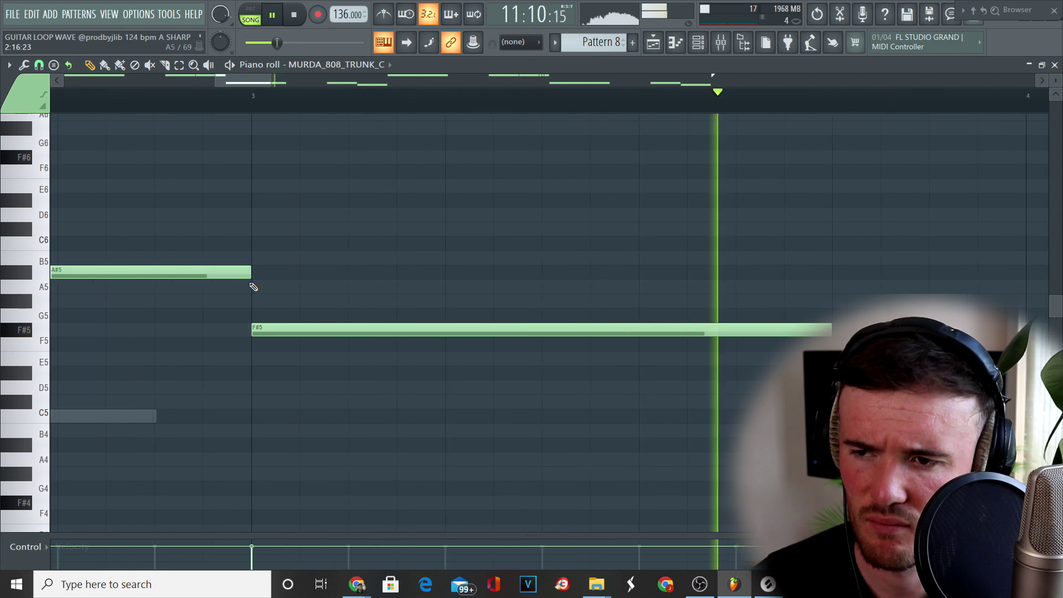
{"action": "scroll", "coordinate": [253, 287], "scroll_direction": "down", "scroll_amount": 5}
{"action": "left_click", "coordinate": [541, 272]}
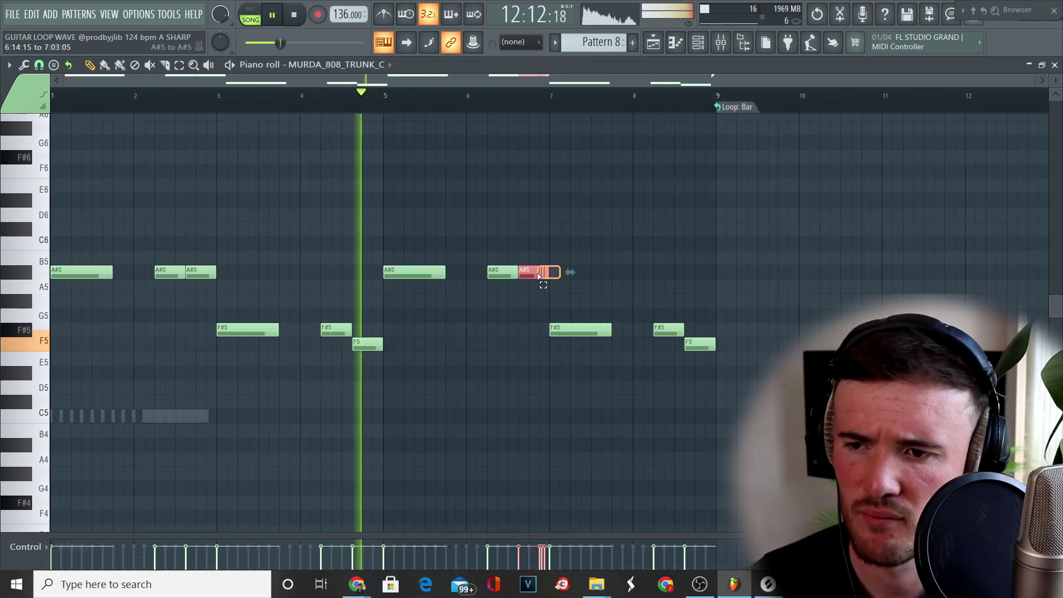
{"action": "scroll", "coordinate": [541, 273], "scroll_direction": "up", "scroll_amount": 5}
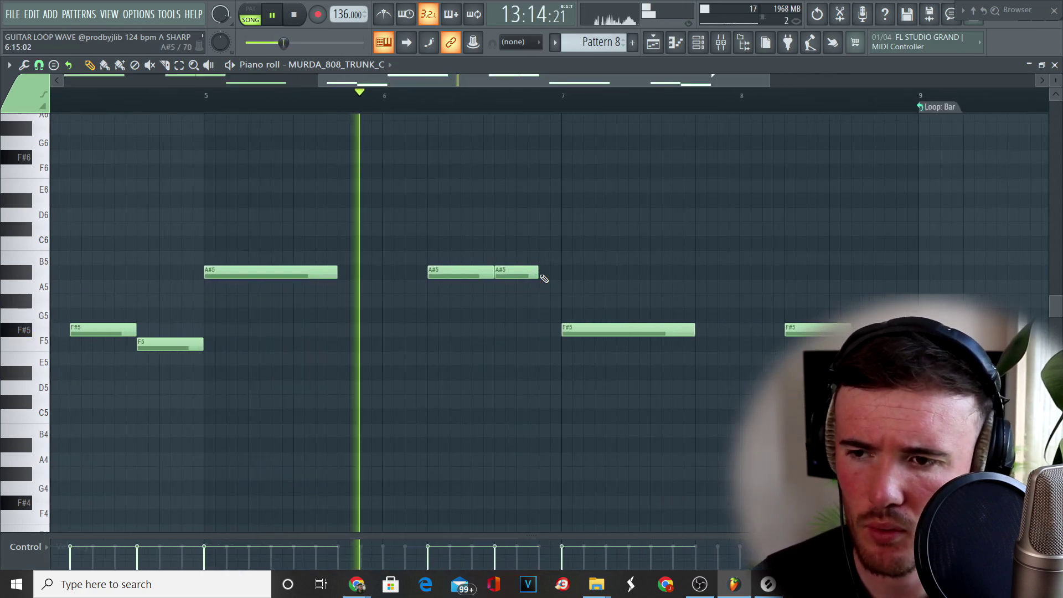
{"action": "mouse_move", "coordinate": [552, 272]}
{"action": "left_mouse_down"}
{"action": "mouse_move", "coordinate": [595, 272]}
{"action": "mouse_move", "coordinate": [550, 272]}
{"action": "mouse_move", "coordinate": [561, 272]}
{"action": "left_mouse_up"}
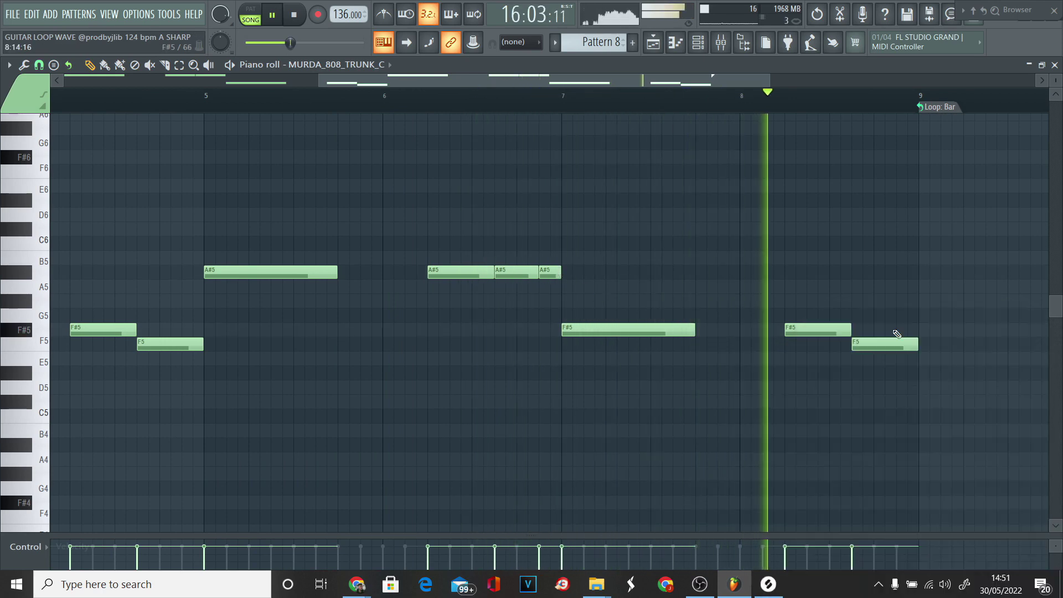
{"action": "left_click_drag", "start_coordinate": [910, 349], "coordinate": [893, 349]}
Save the project and make all 808 notes legato with Ctrl+L
{"action": "key", "text": "ctrl+s"}
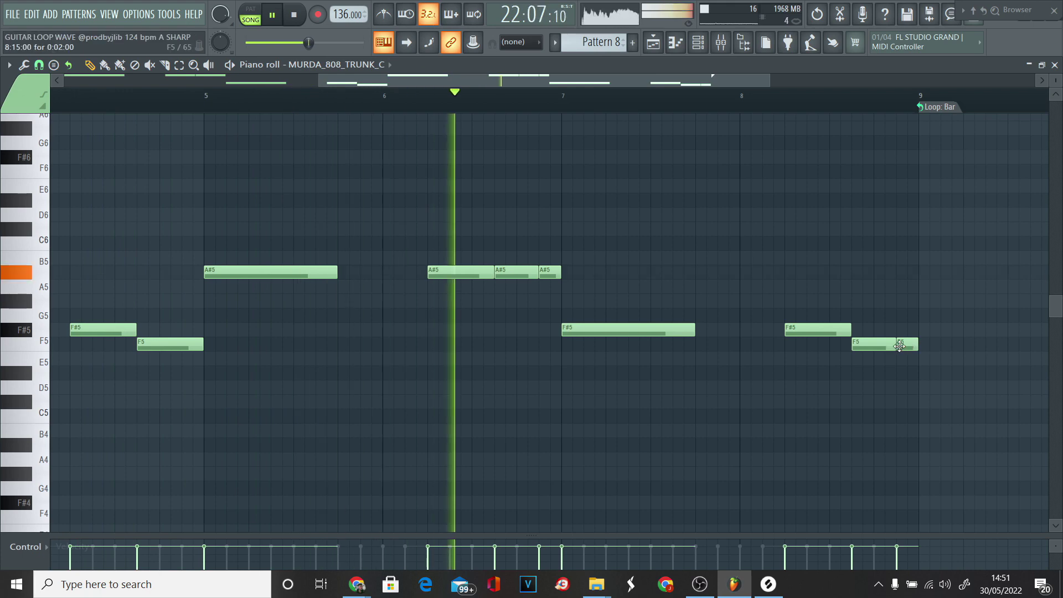
{"action": "scroll", "coordinate": [868, 344], "scroll_direction": "up", "scroll_amount": 3}
{"action": "scroll", "coordinate": [807, 334], "scroll_direction": "down", "scroll_amount": 5}
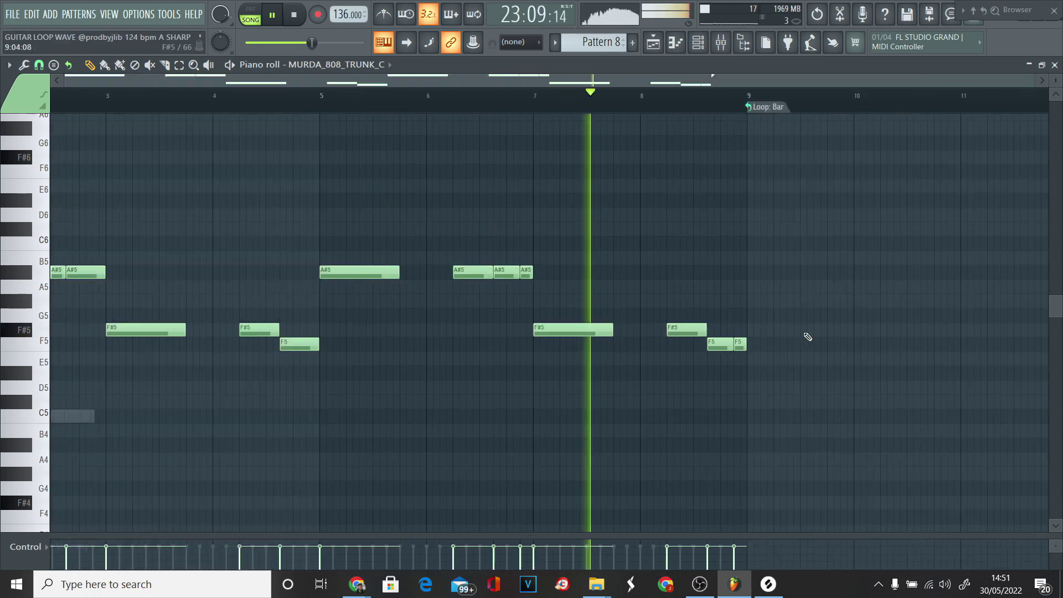
{"action": "key", "text": "ctrl+a"}
{"action": "key", "text": "ctrl+l"}
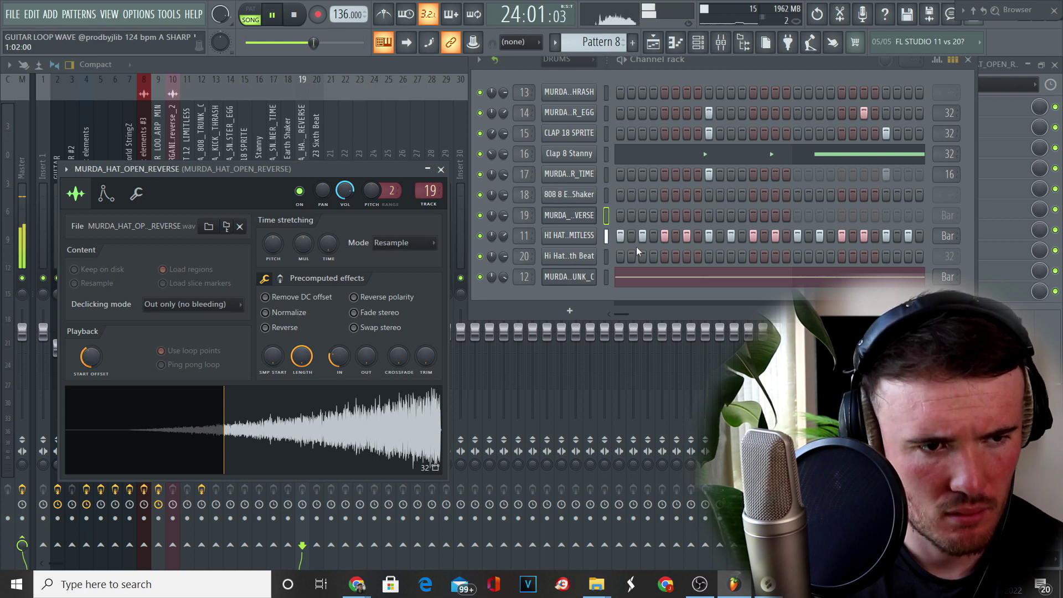
Add a reversed open hat hit on step 5 of the Channel rack
{"action": "left_click", "coordinate": [665, 215]}
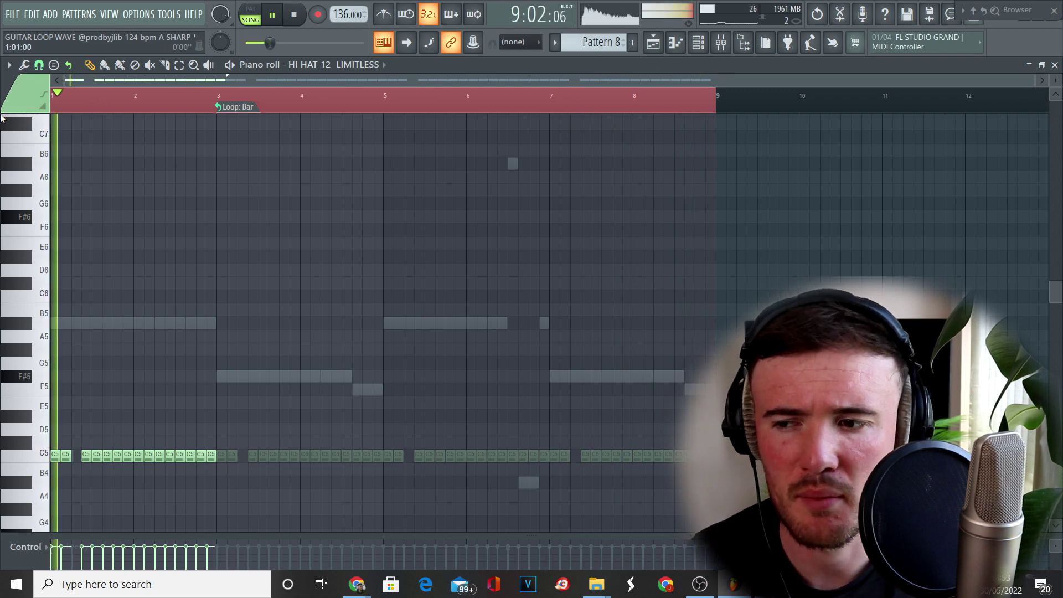
Delete one C5 hi-hat, then copy the bars 1–3 hi-hats into bars 3–5
{"action": "right_click", "coordinate": [147, 455]}
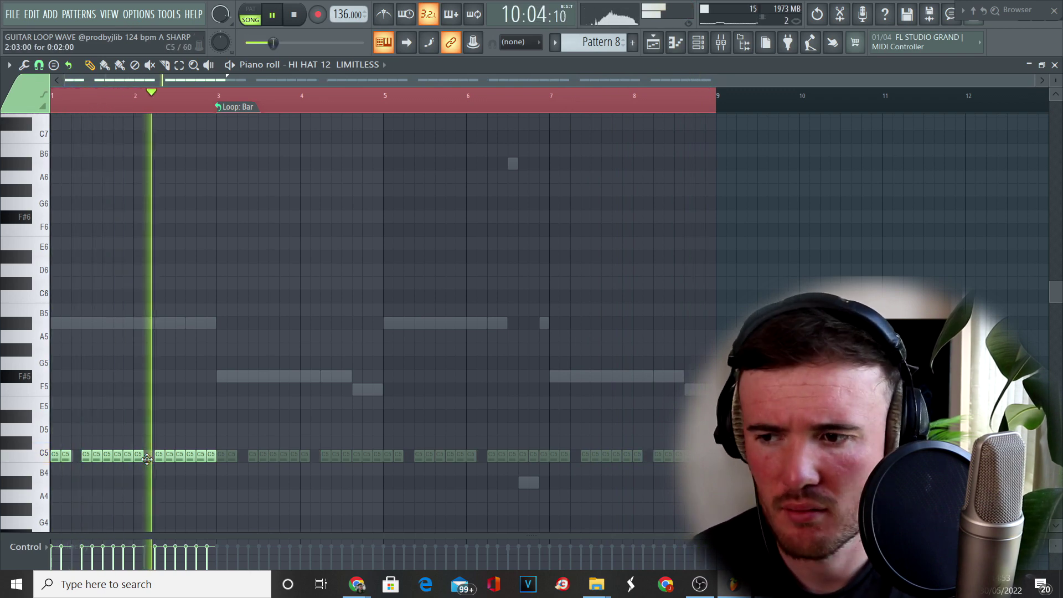
{"action": "left_click_drag", "start_coordinate": [236, 467], "coordinate": [50, 375]}
{"action": "left_click_drag", "start_coordinate": [63, 457], "coordinate": [225, 455]}
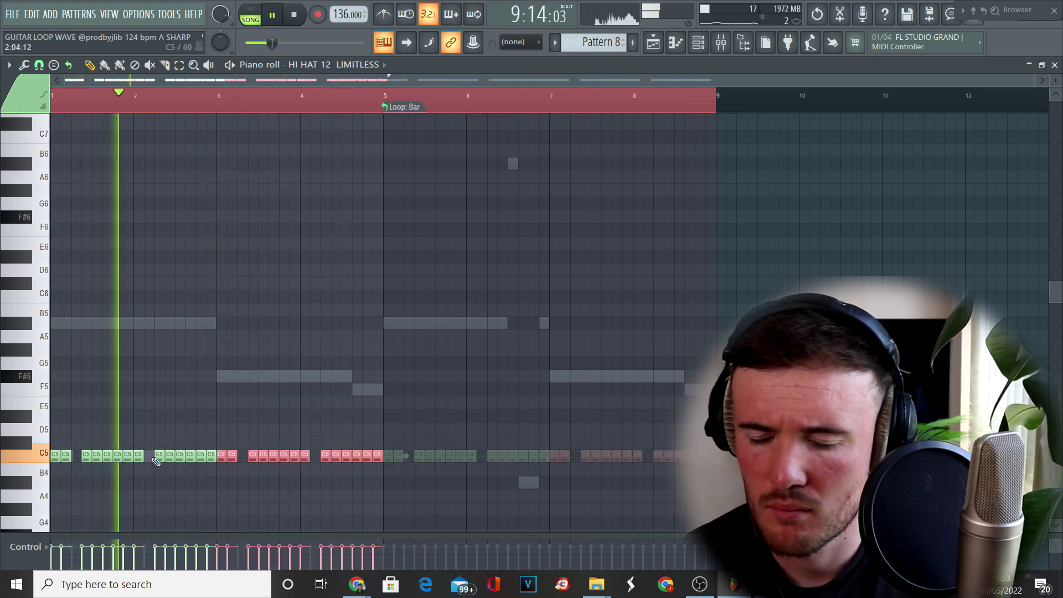
Chop a hi-hat into a fast roll with Alt+U and select all notes
{"action": "key", "text": "alt+u"}
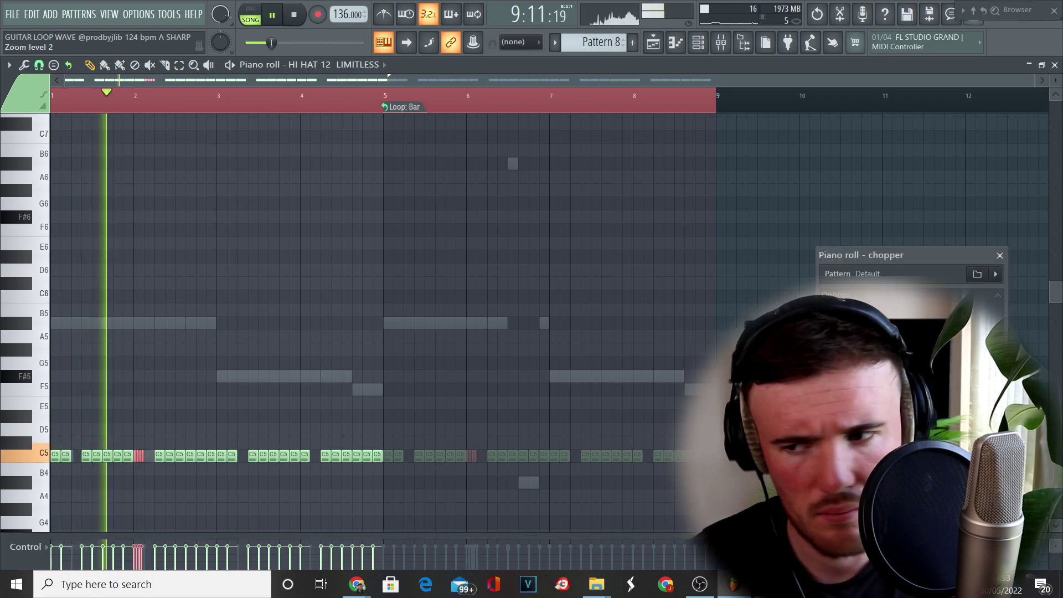
{"action": "key", "text": "Return"}
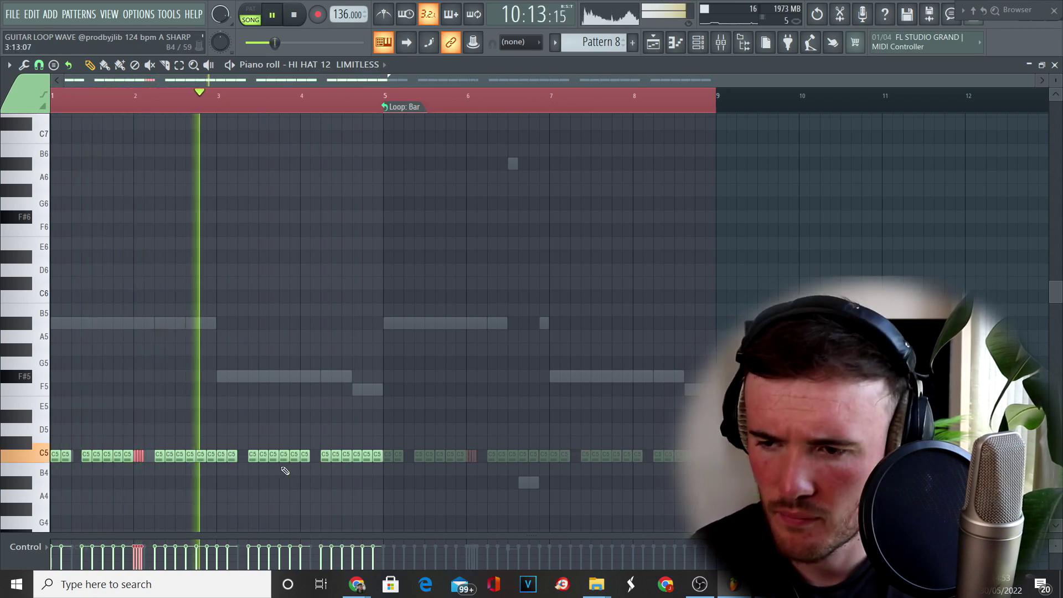
{"action": "key", "text": "ctrl+a"}
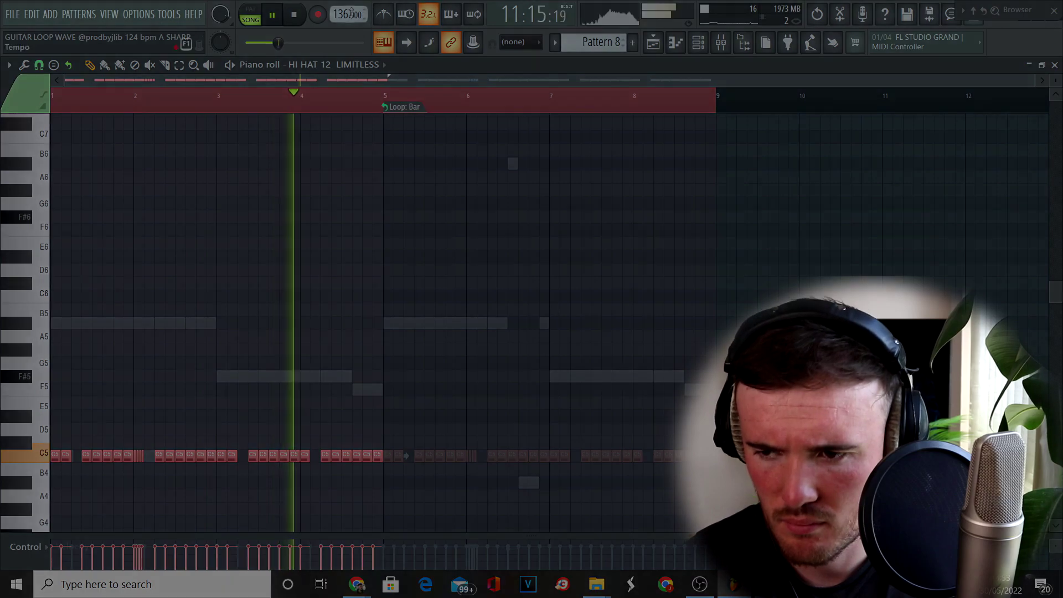